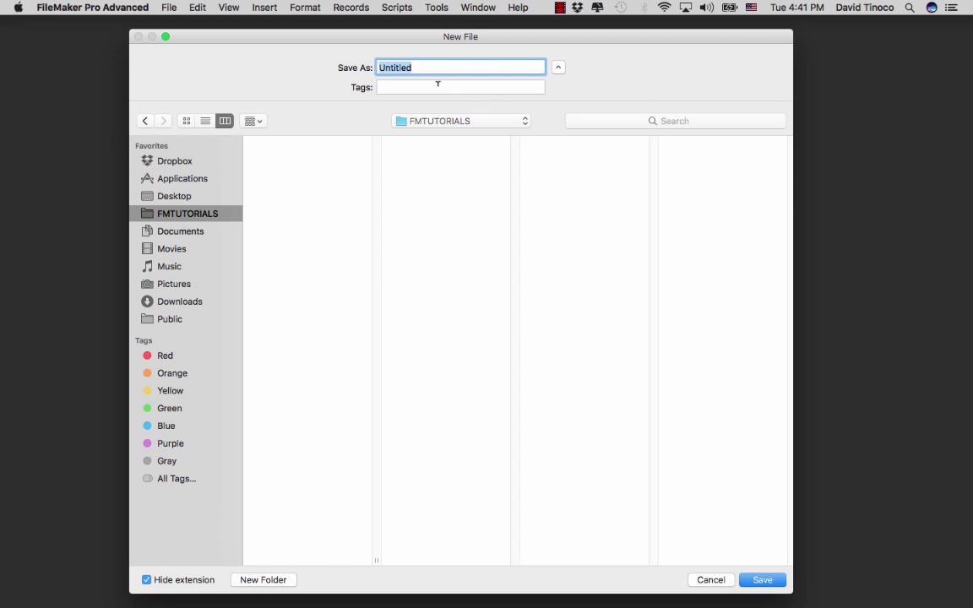
# - Name the new database file SAMPLE DATABASE, saving it in the FMTUTORIALS folder
pyautogui.click(418, 84)
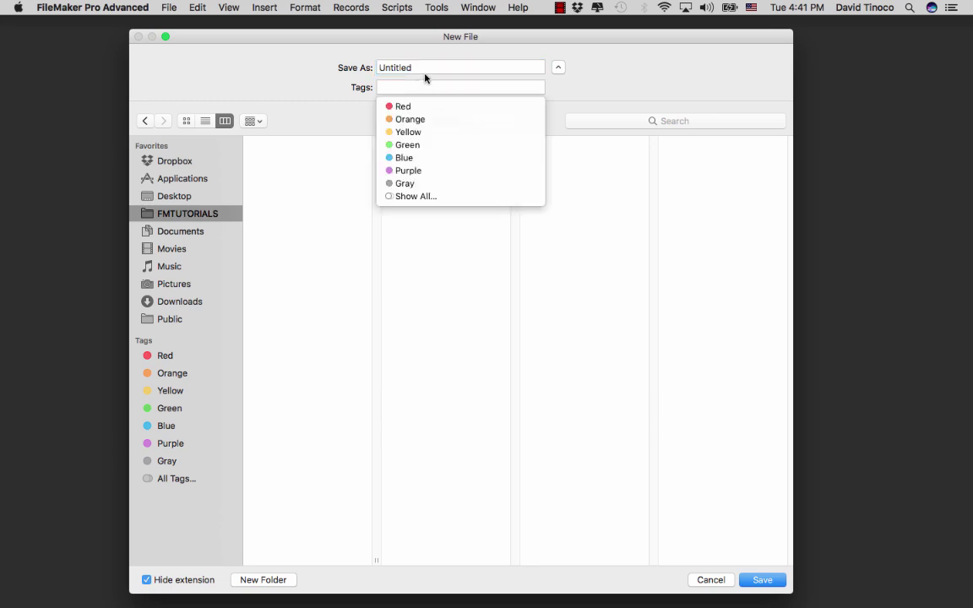
pyautogui.click(426, 67)
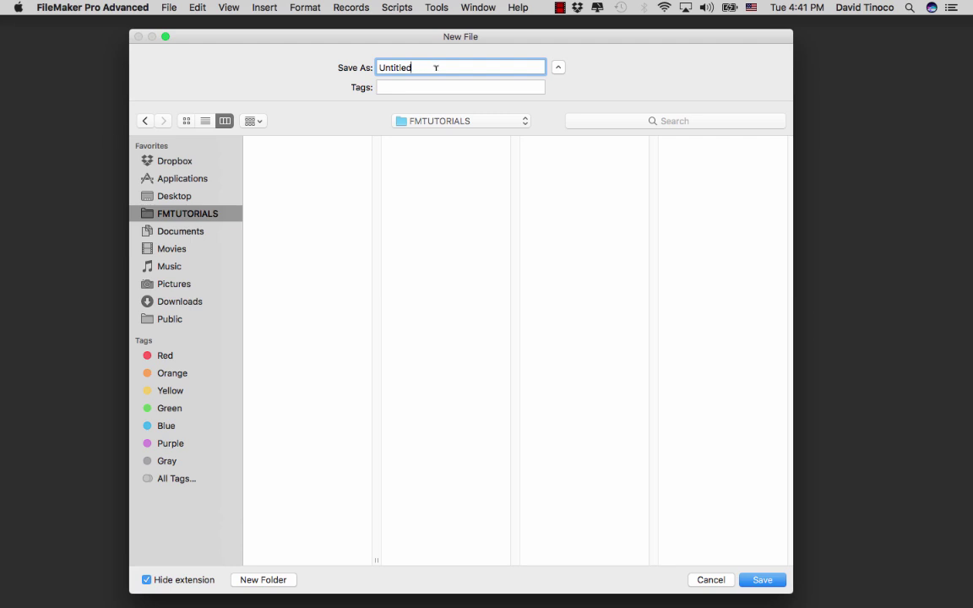
pyautogui.moveTo(513, 38); pyautogui.dragTo(511, 36)
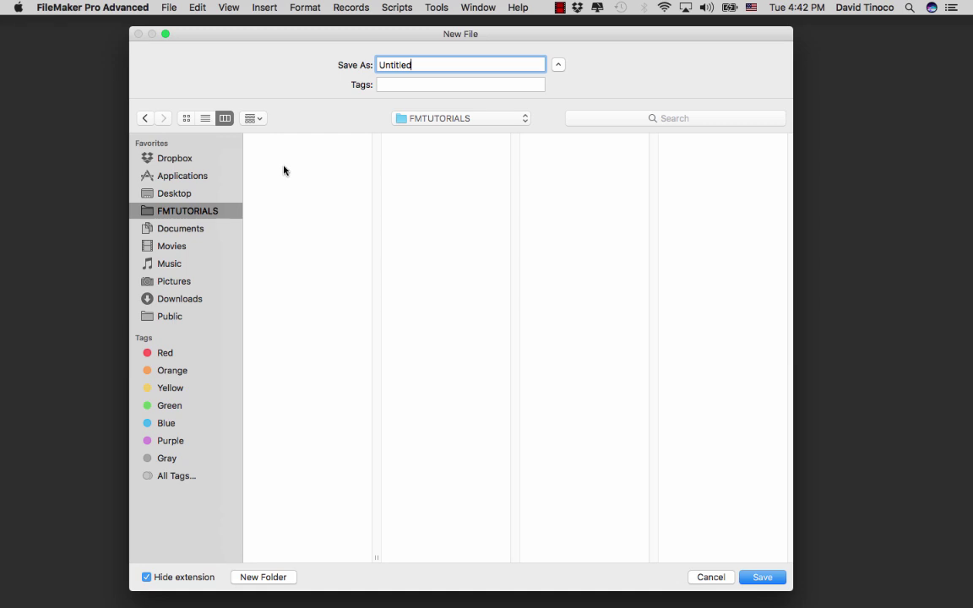
pyautogui.click(169, 7)
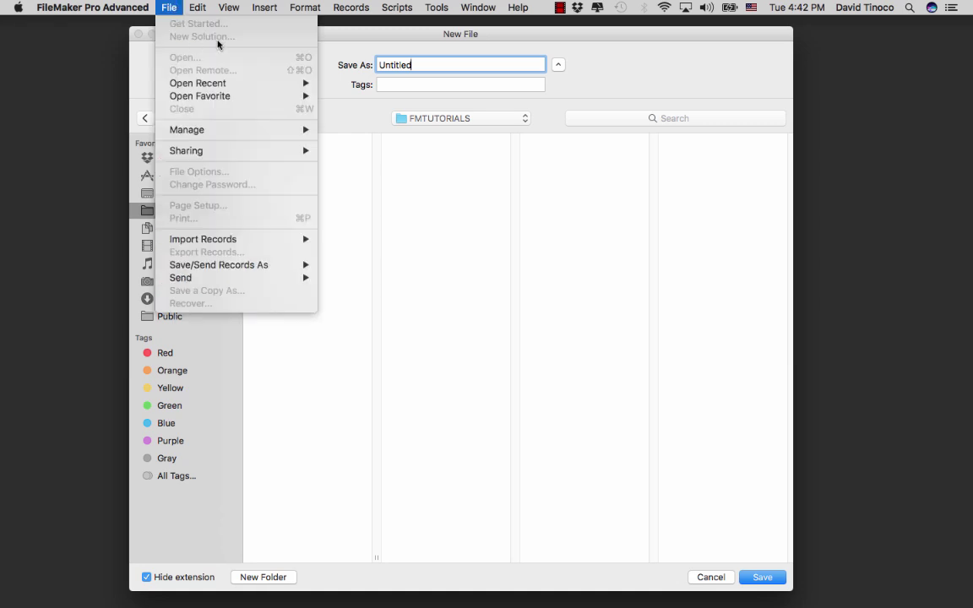
pyautogui.click(469, 32)
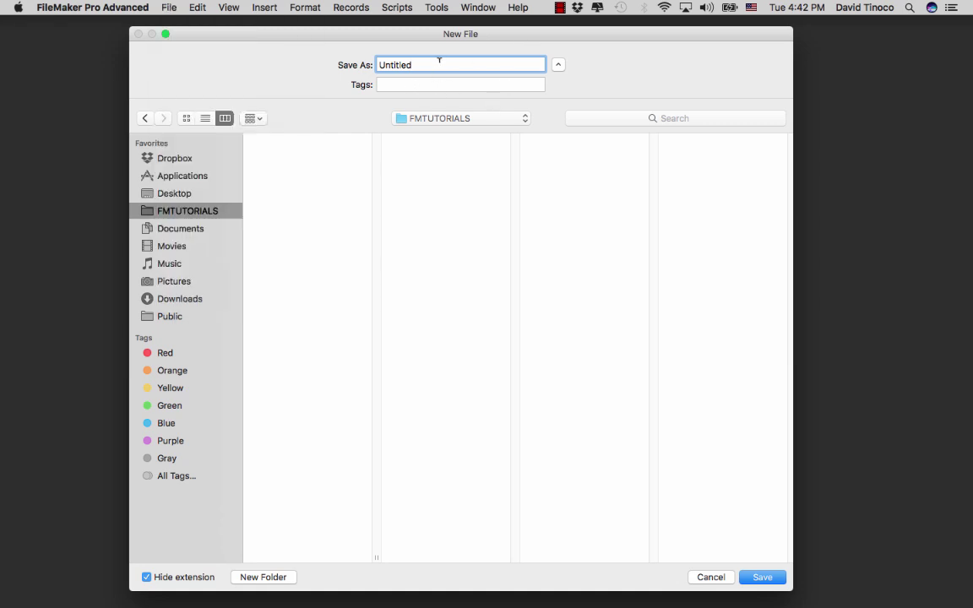
pyautogui.doubleClick(397, 64)
pyautogui.write('SAMPLE DATABASE')
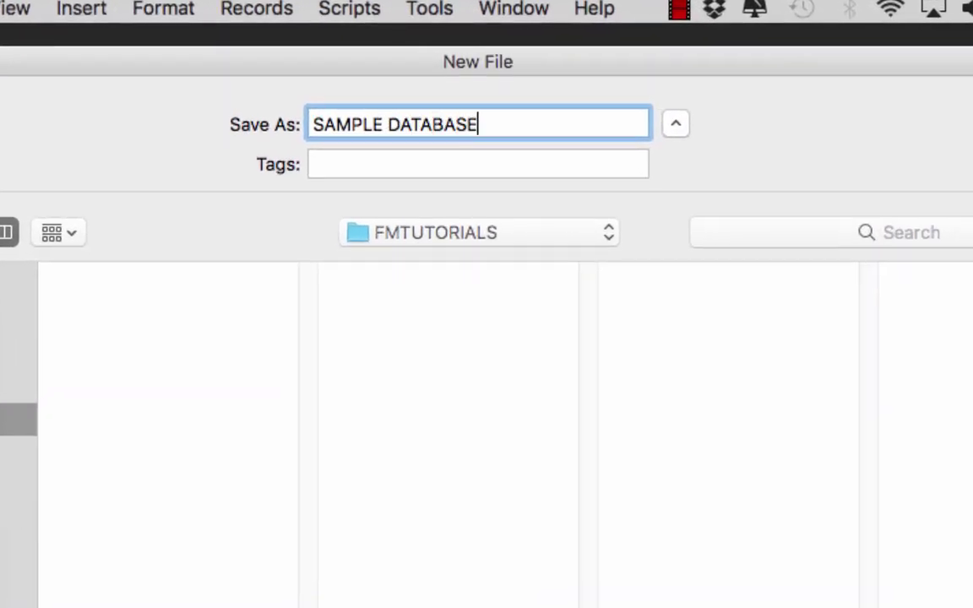
# - Save the file and delete the default SAMPLE DATABASE table in Manage Database
pyautogui.press('Return')
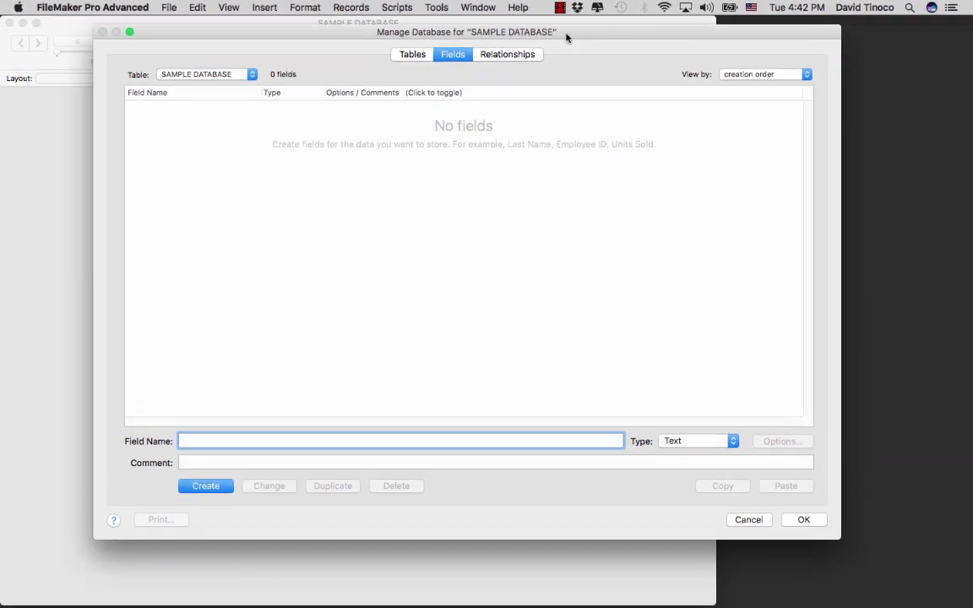
pyautogui.moveTo(567, 37); pyautogui.dragTo(556, 54)
pyautogui.click(398, 72)
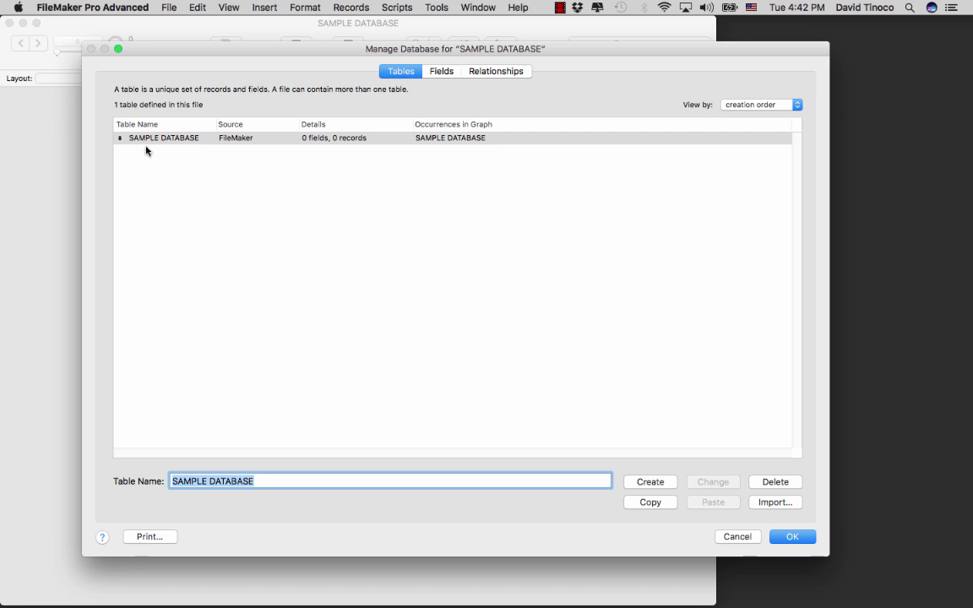
pyautogui.click(230, 139)
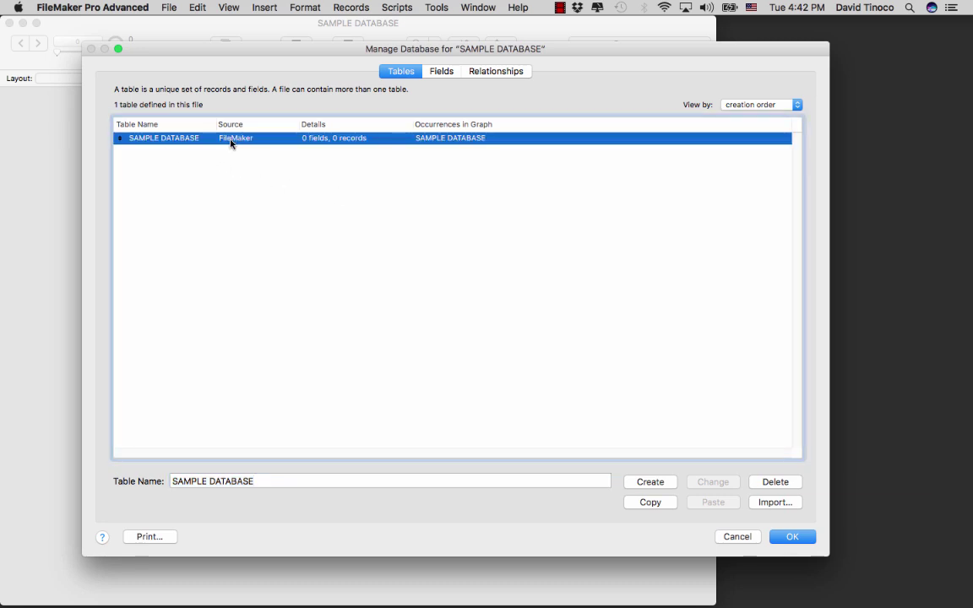
pyautogui.click(770, 483)
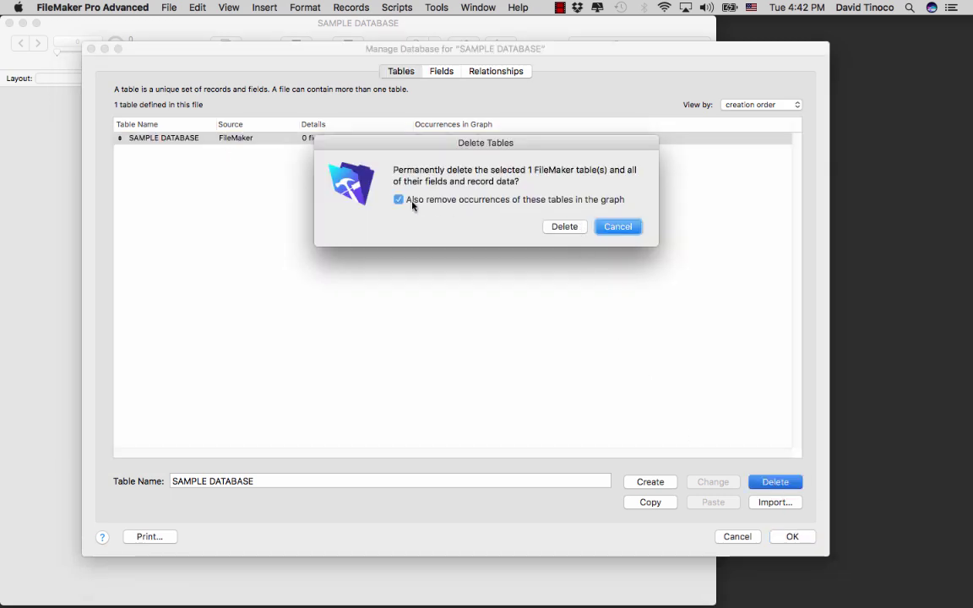
pyautogui.click(564, 227)
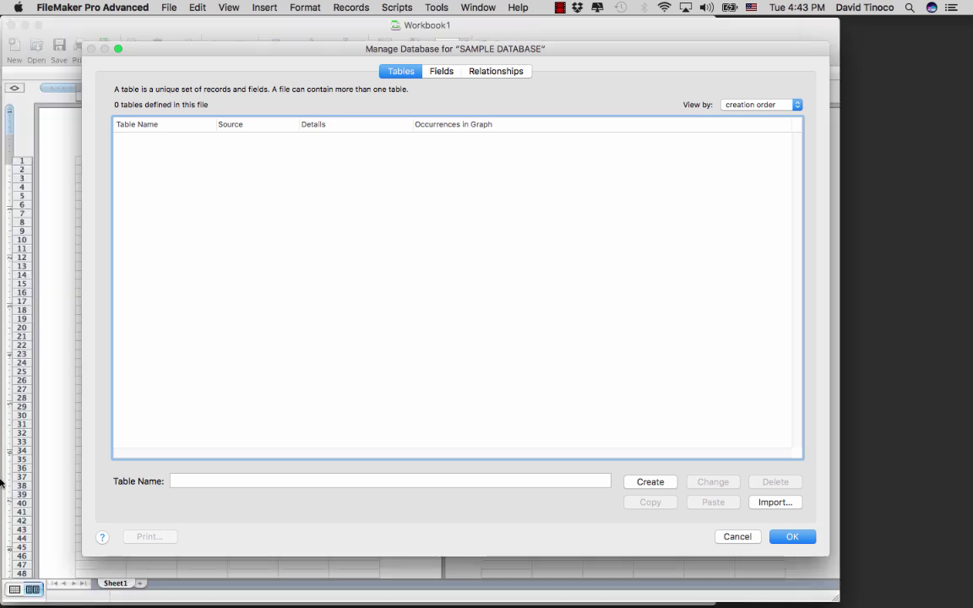
# - Switch the Excel workbook's Sheet1 to Normal view
pyautogui.click(226, 30)
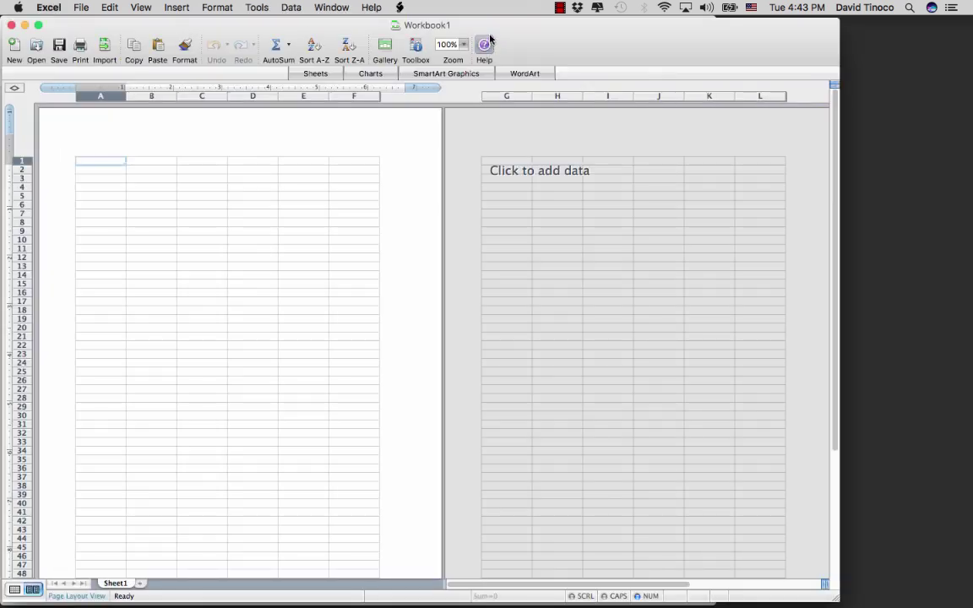
pyautogui.moveTo(552, 35); pyautogui.dragTo(596, 29)
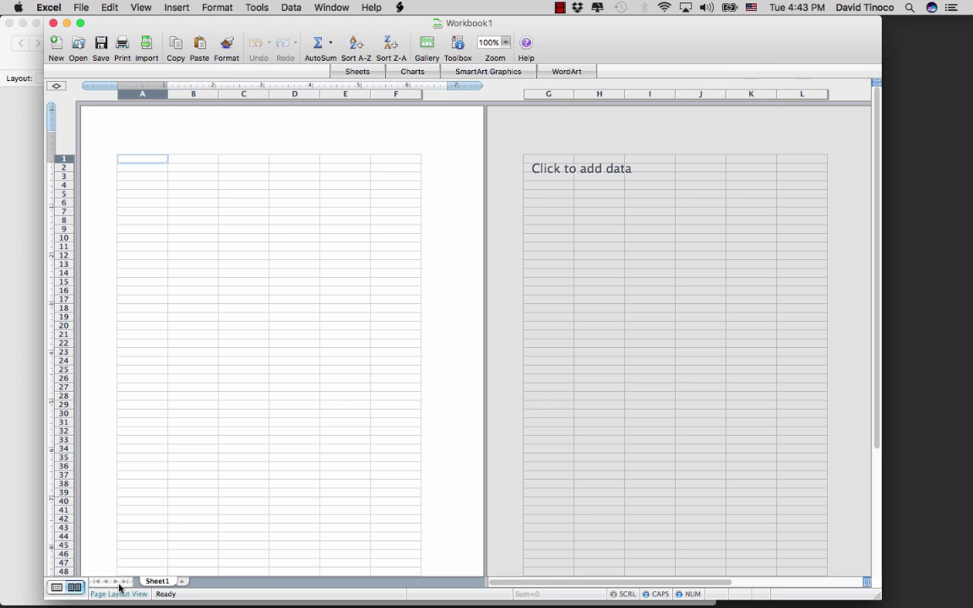
pyautogui.click(141, 7)
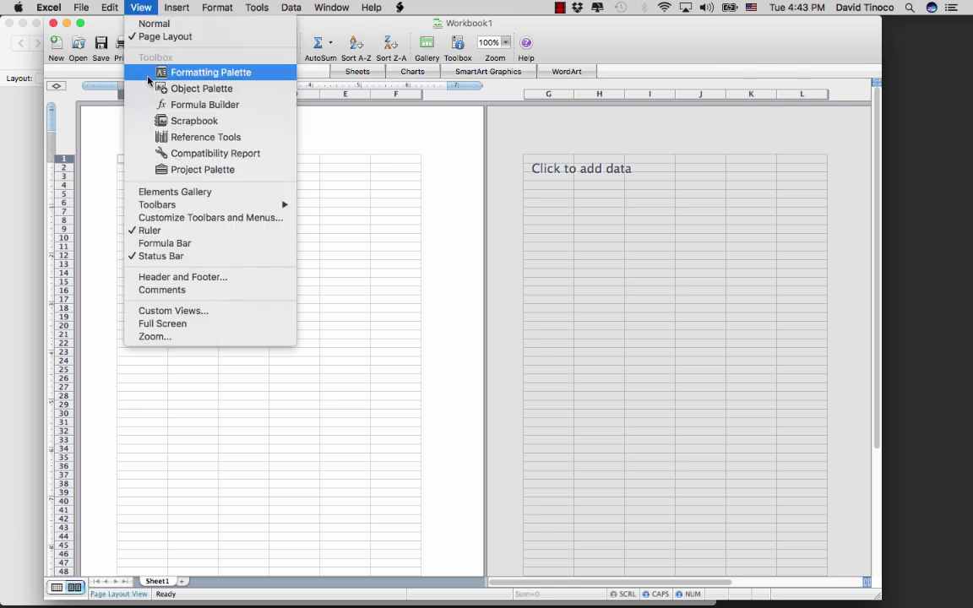
pyautogui.moveTo(184, 208)
pyautogui.click(234, 23)
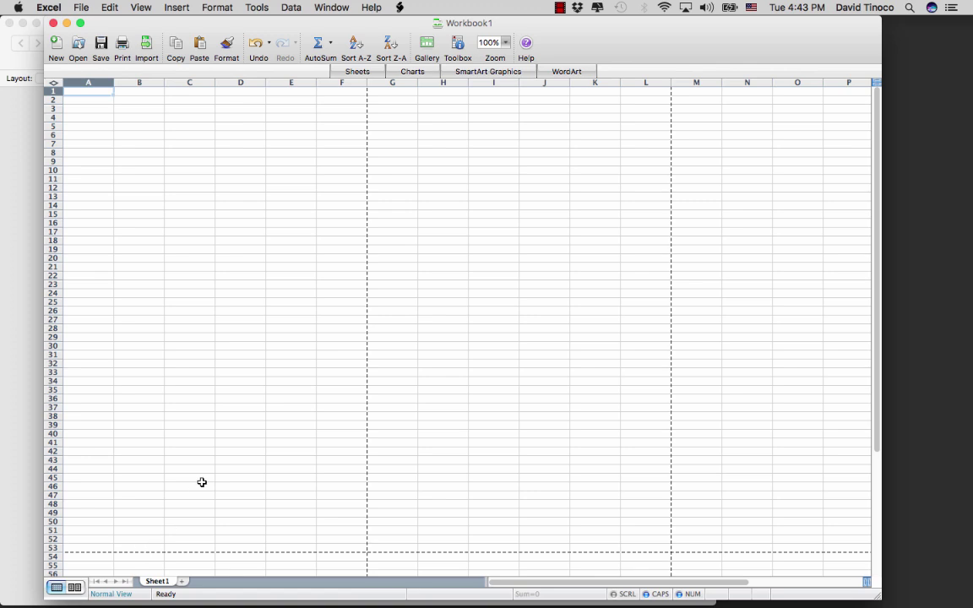
# - Add Sheet2 and Sheet3 to the workbook, then return to Sheet1
pyautogui.click(182, 583)
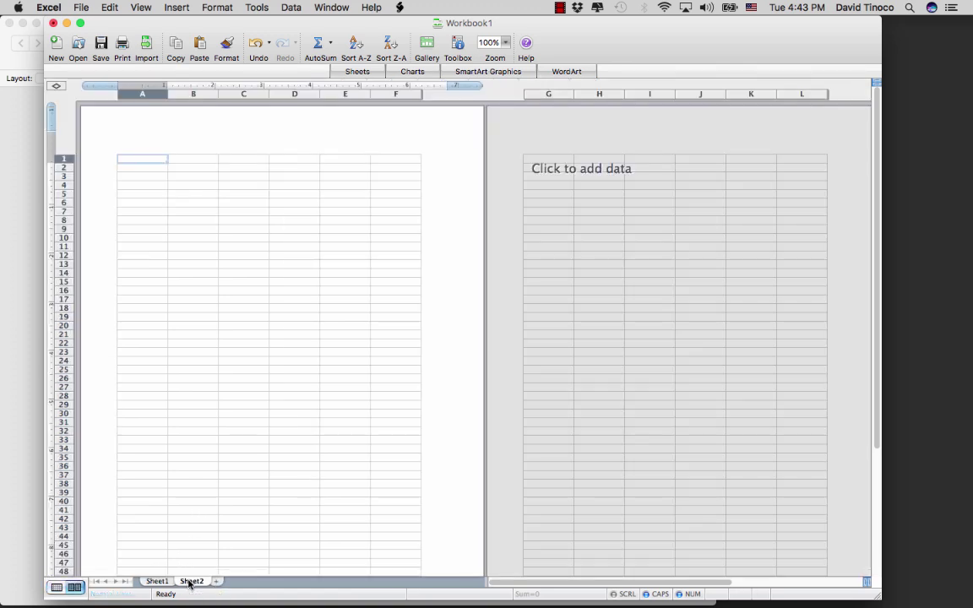
pyautogui.click(217, 583)
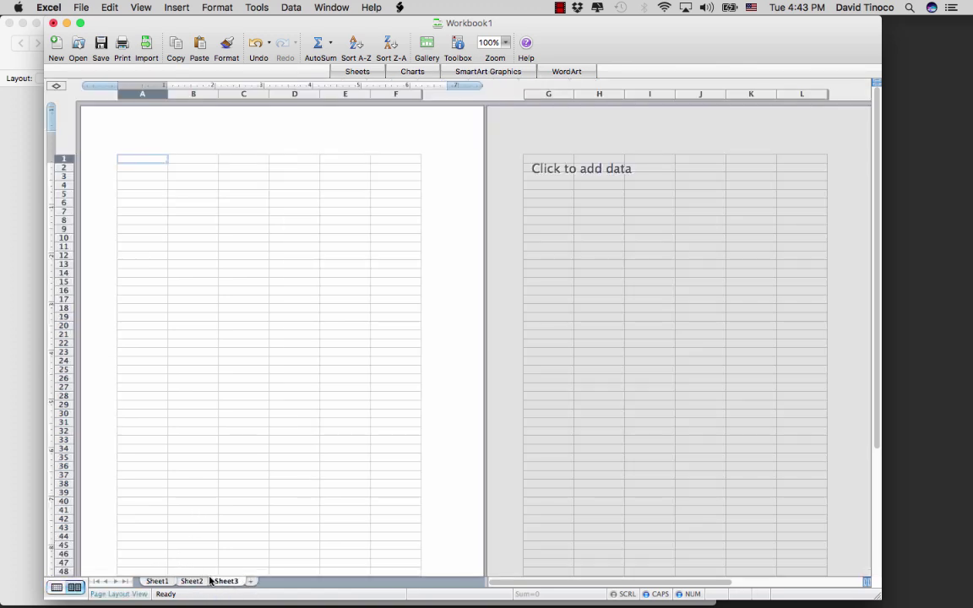
pyautogui.click(180, 583)
pyautogui.click(158, 582)
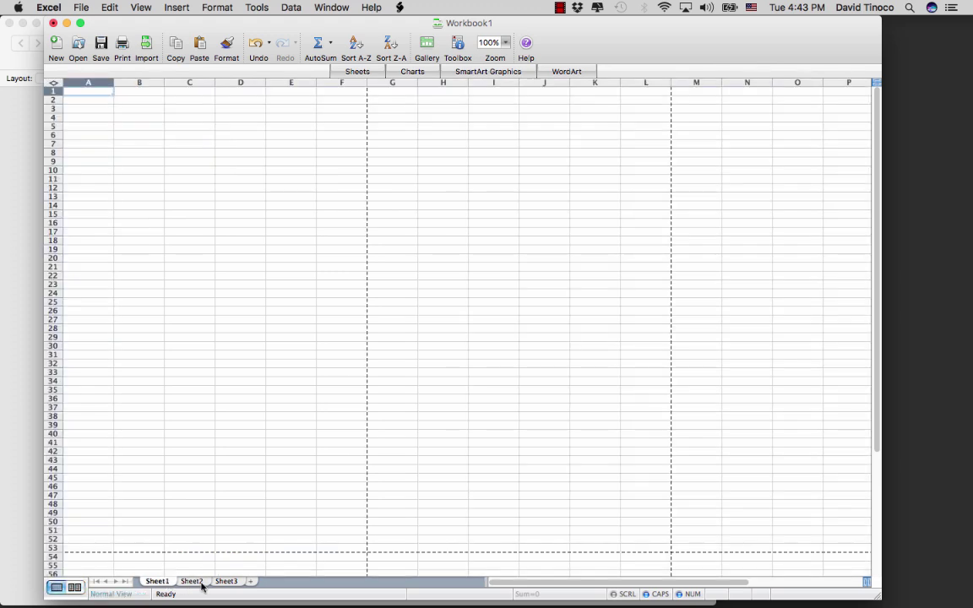
pyautogui.click(201, 582)
pyautogui.click(226, 583)
pyautogui.click(190, 581)
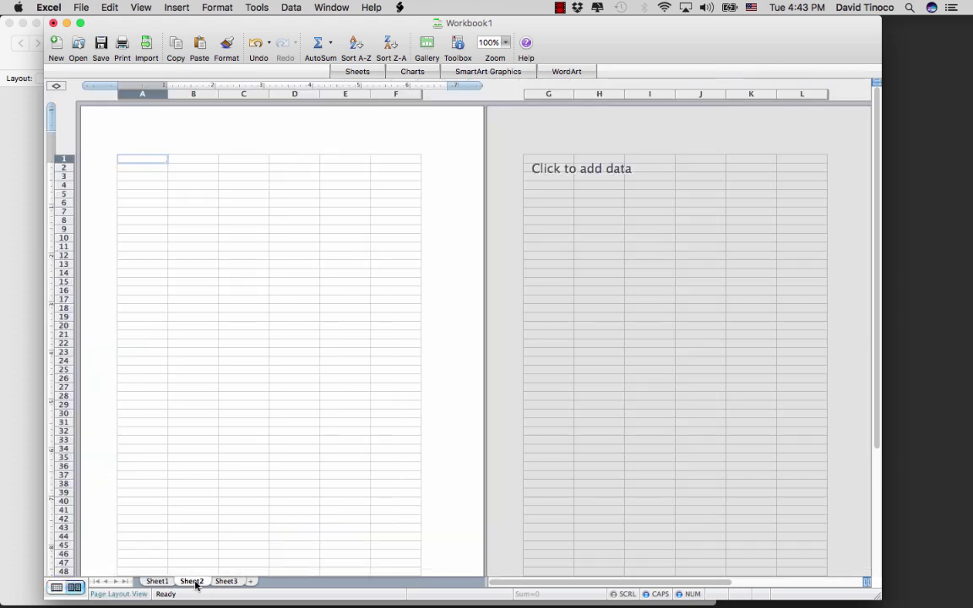
pyautogui.click(159, 582)
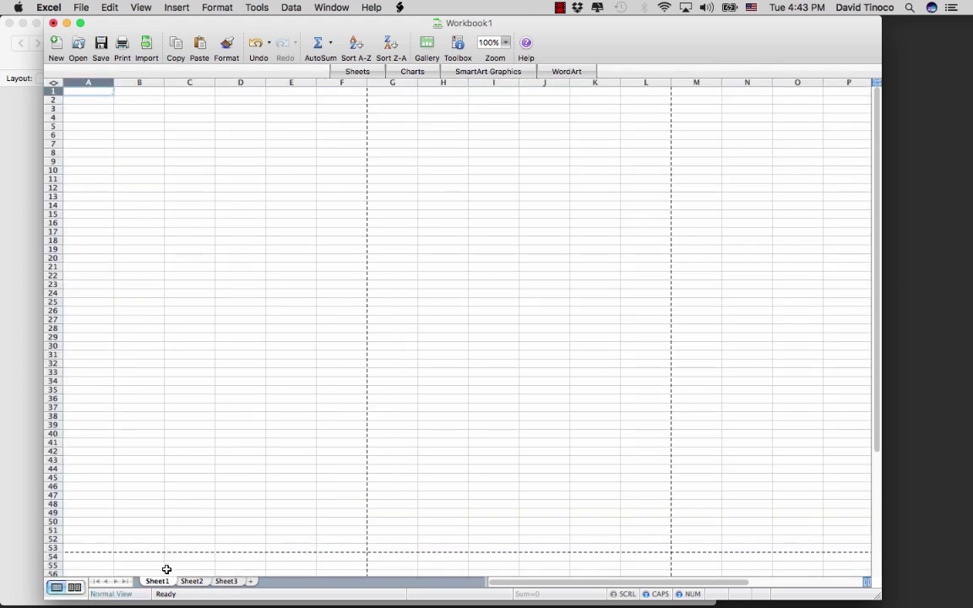
# - Rename Sheet1, Sheet2 and Sheet3 to CONTACTS, ORDERS and PRODUCTS
pyautogui.click(158, 581)
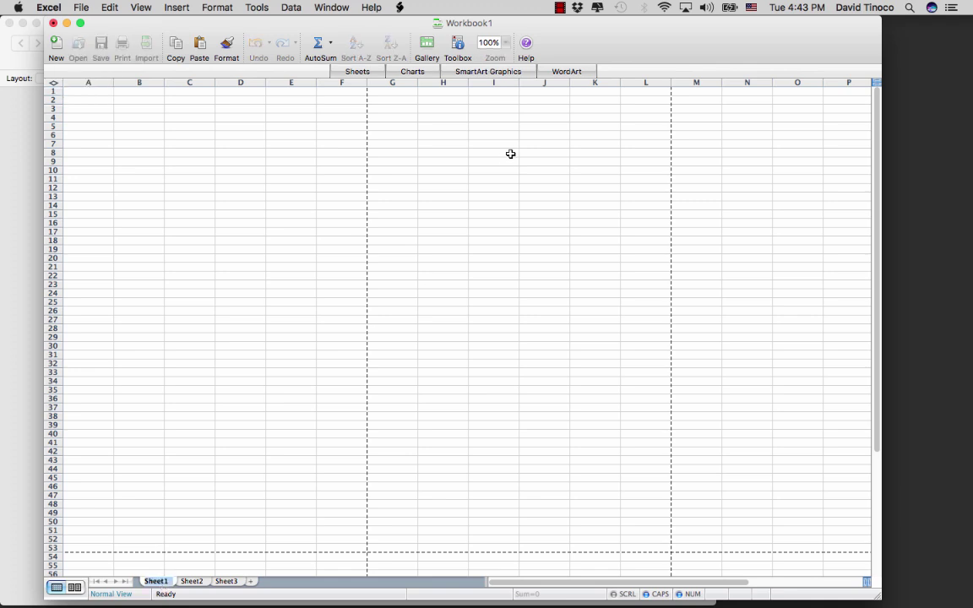
pyautogui.write('CONTACTS')
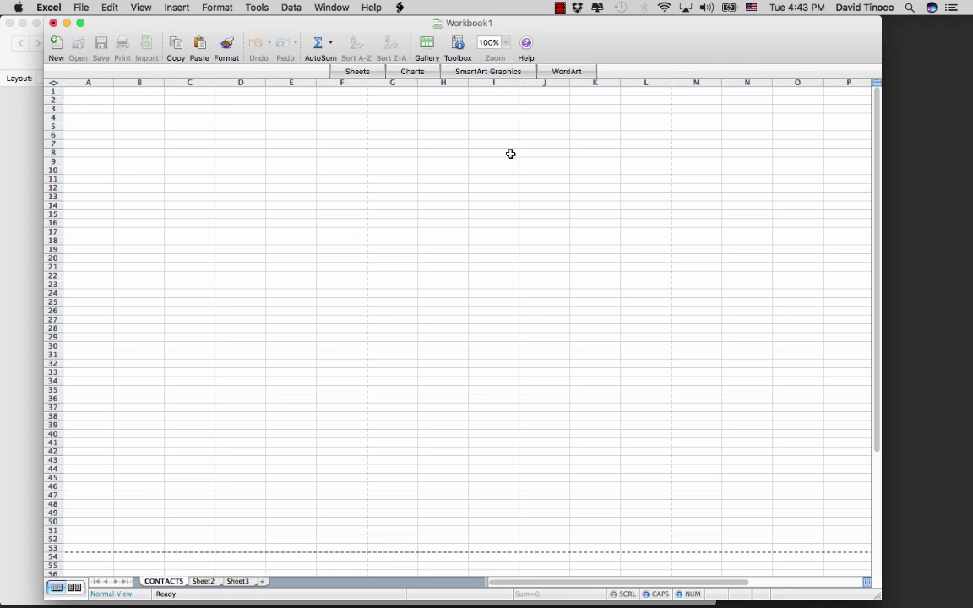
pyautogui.press('Return')
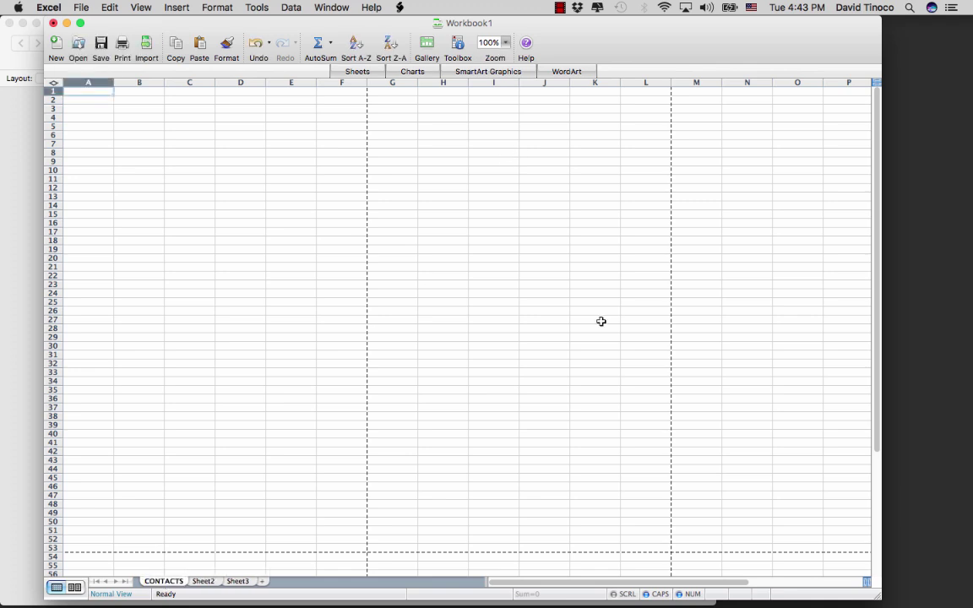
pyautogui.doubleClick(203, 581)
pyautogui.write('O')
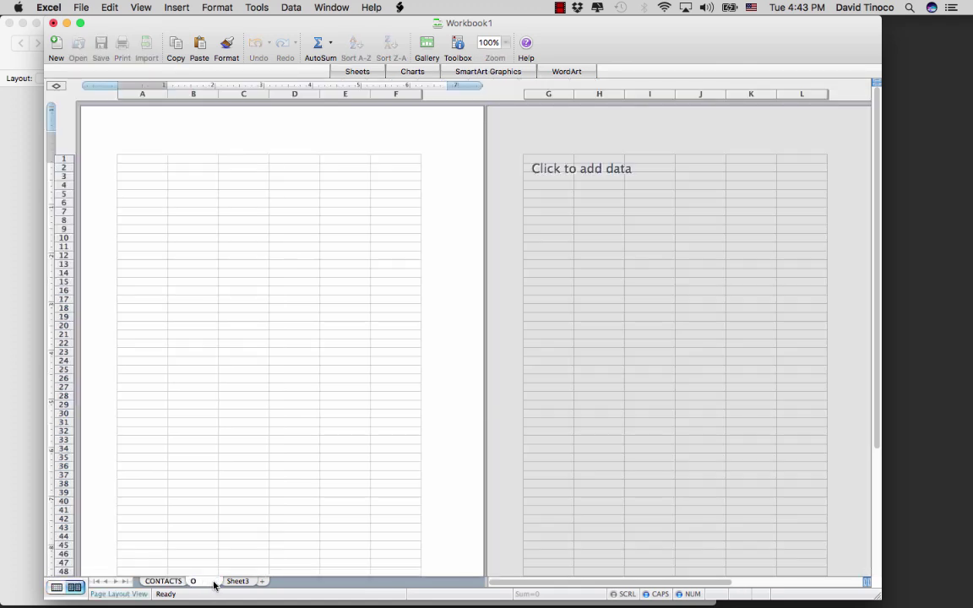
pyautogui.write('RDERS')
pyautogui.press('Return')
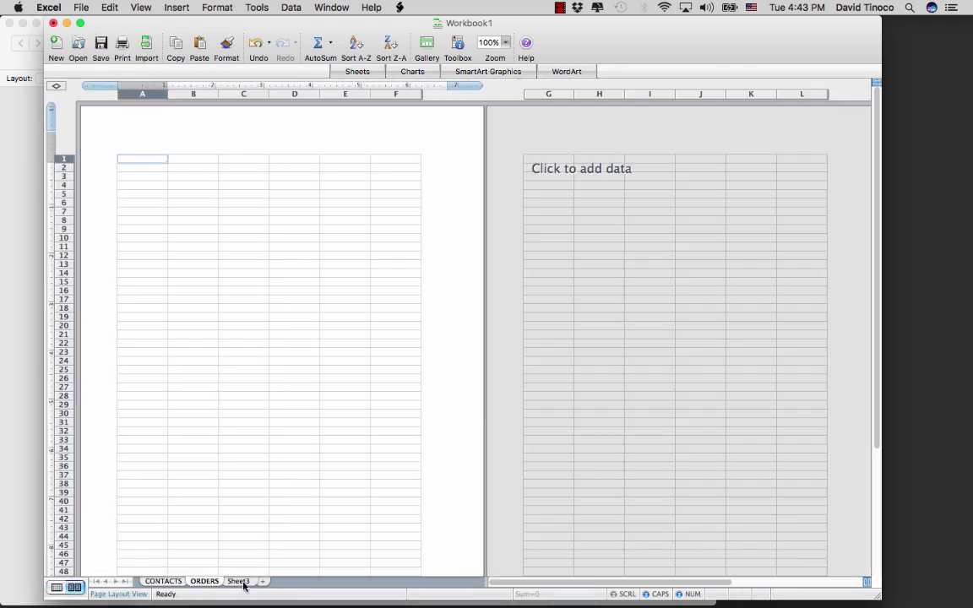
pyautogui.click(237, 581)
pyautogui.write('PRODUCTS')
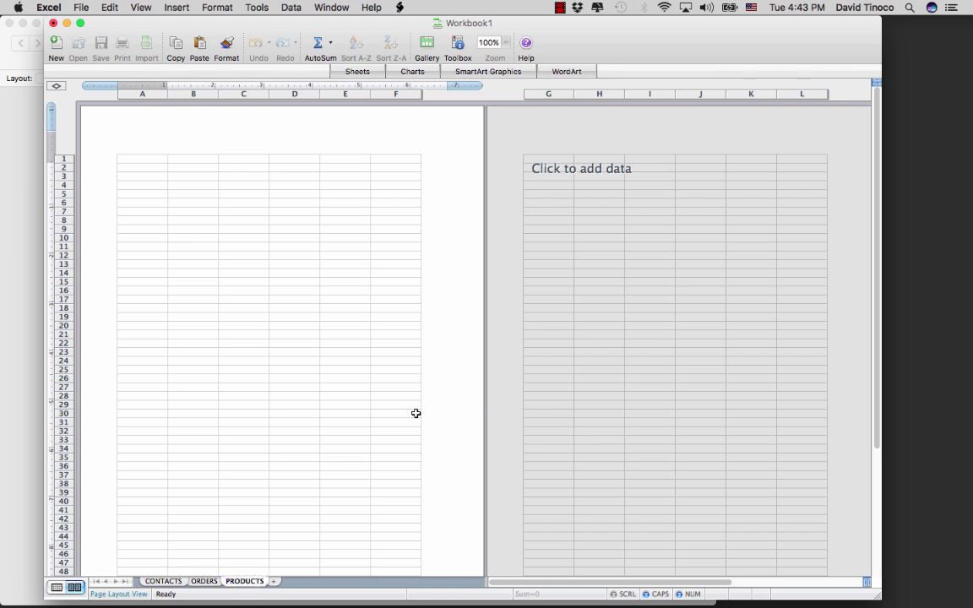
pyautogui.press('Return')
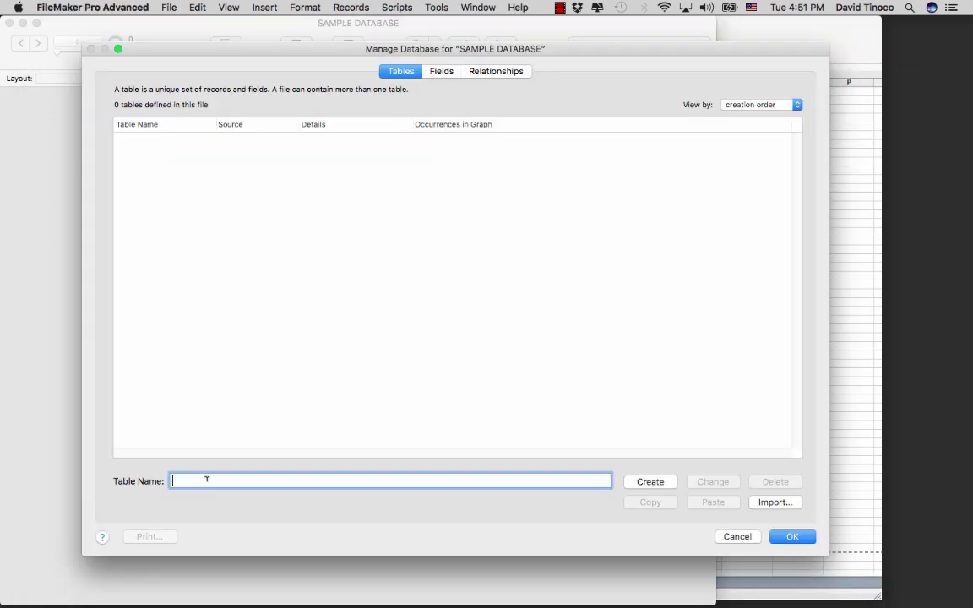
# - Create tables CONTACTS, ORDERS and PRODUCTS, then select CONTACTS in the table list
pyautogui.write('CONTACTS')
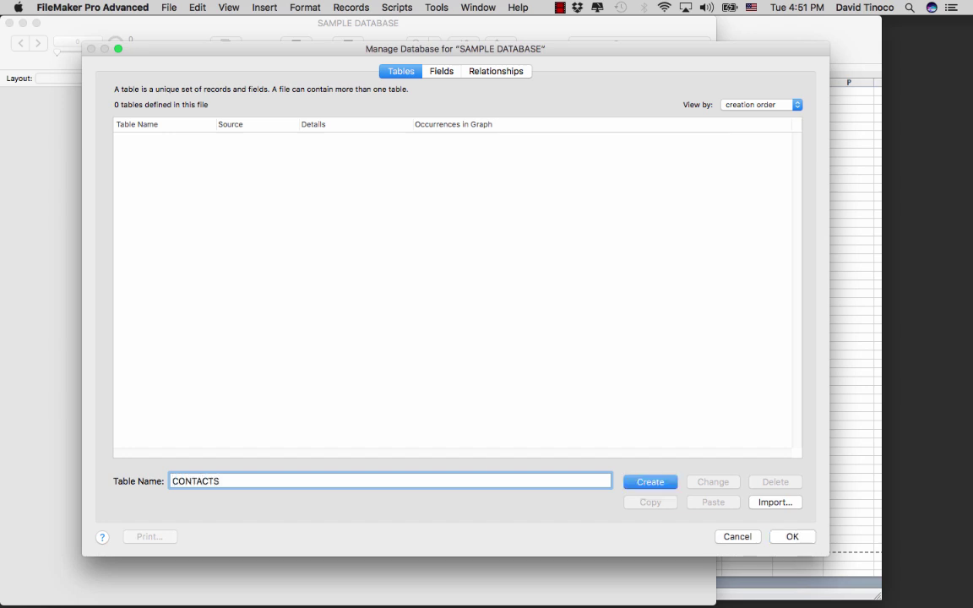
pyautogui.press('Return')
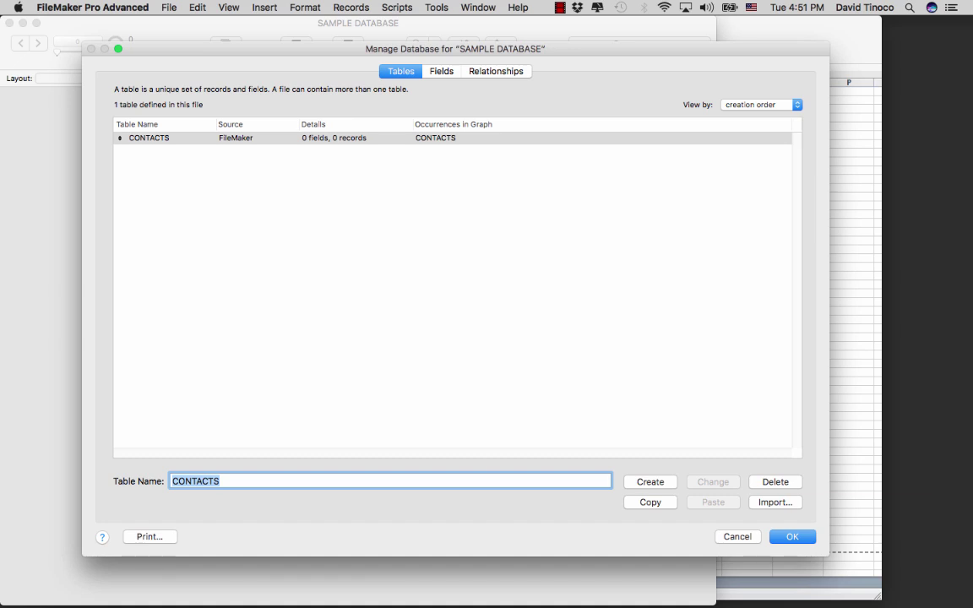
pyautogui.write('ORDERS')
pyautogui.press('Return')
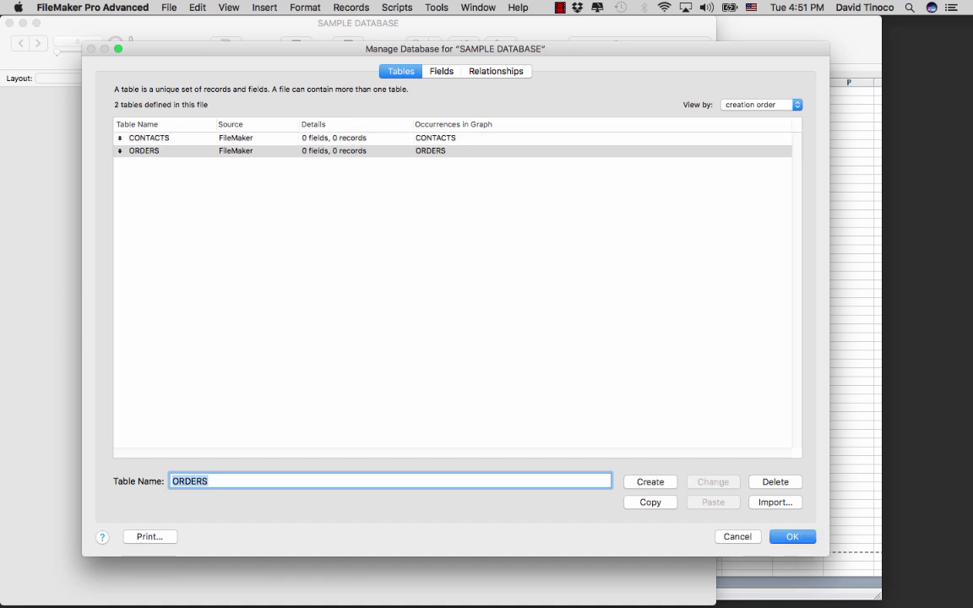
pyautogui.write('PRODUCT')
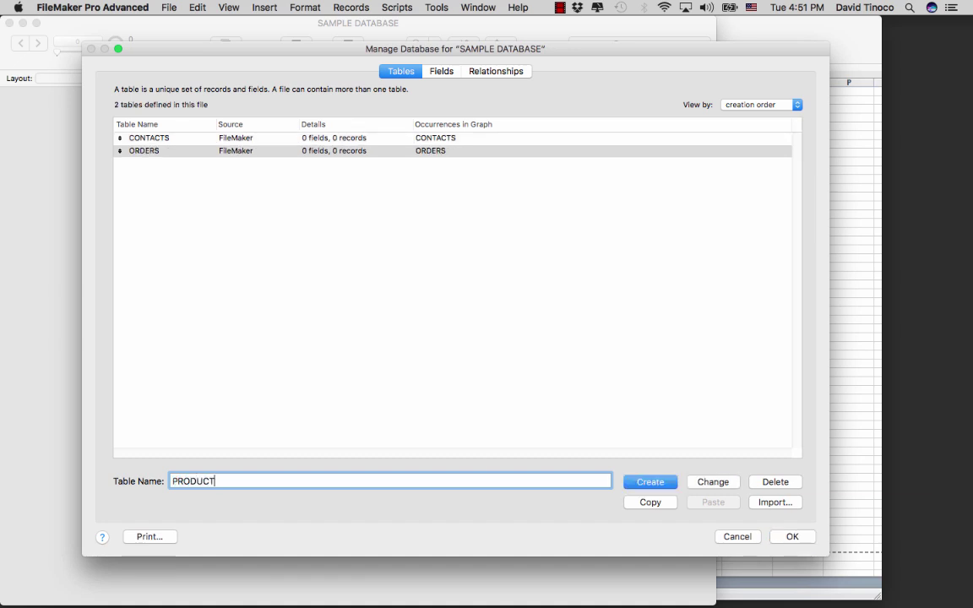
pyautogui.write('S')
pyautogui.press('Return')
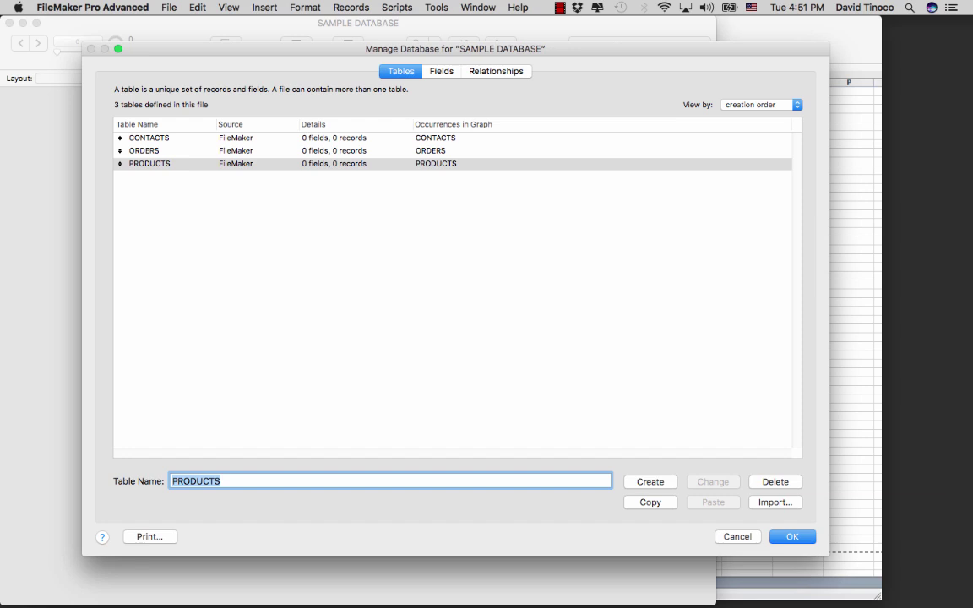
pyautogui.click(315, 139)
pyautogui.press('Down')
pyautogui.press('Down')
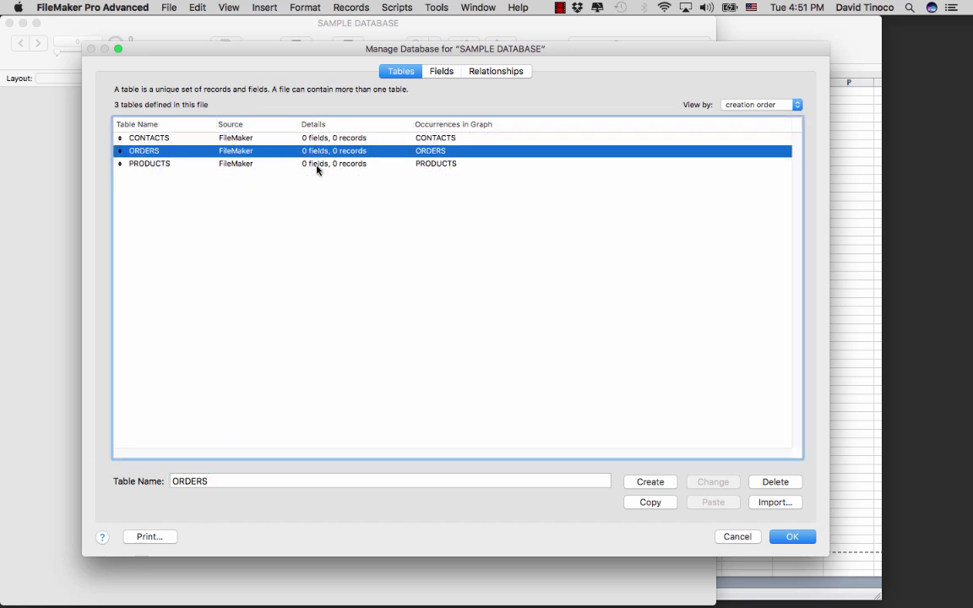
pyautogui.click(300, 136)
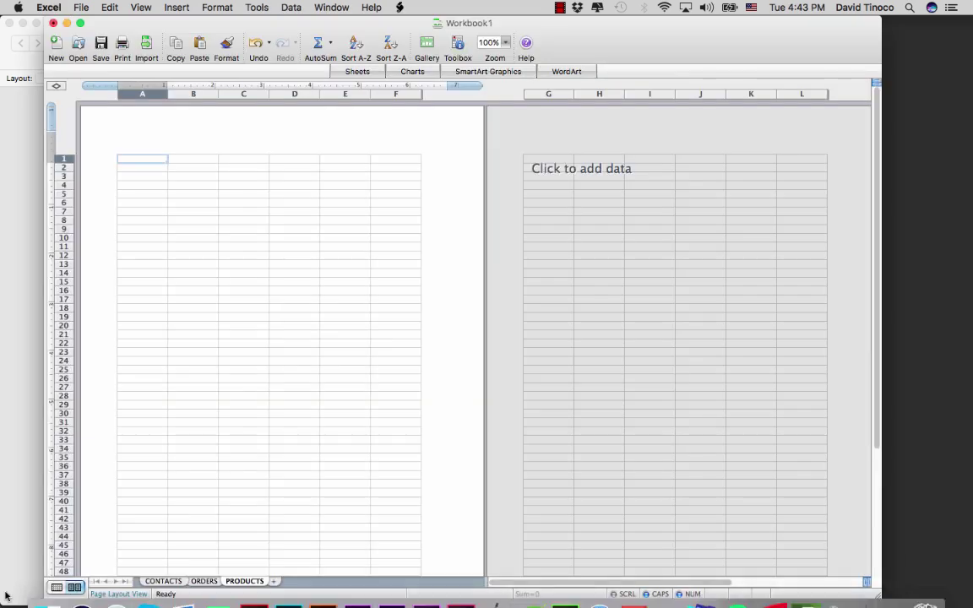
# - Enter CONTACTS headers FIRST NAME, LAST NAME, DOB and PHONE NUMBER in A1:D1
pyautogui.click(163, 580)
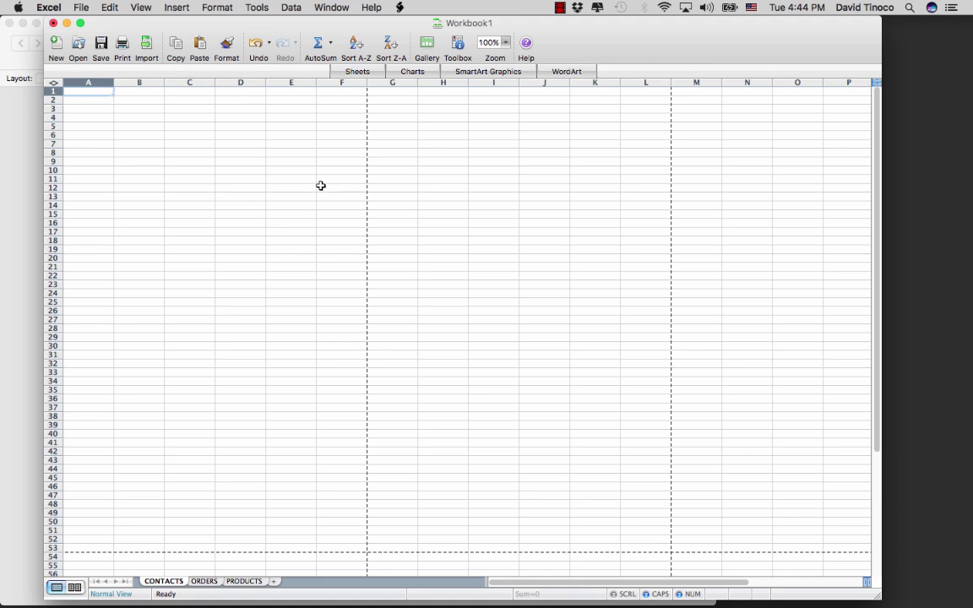
pyautogui.write('FIRST NAME')
pyautogui.press('Tab')
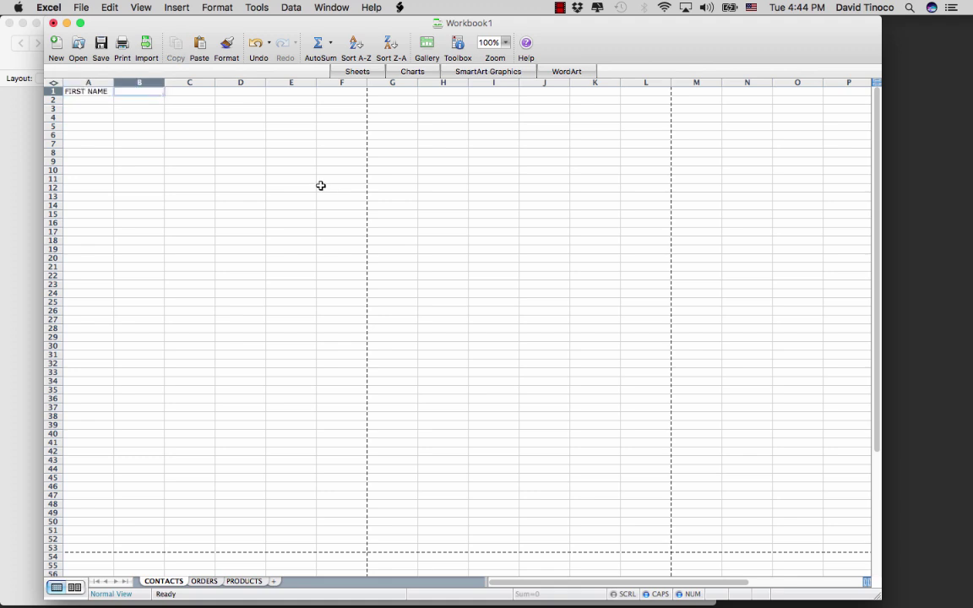
pyautogui.write('LAST NAME')
pyautogui.press('Tab')
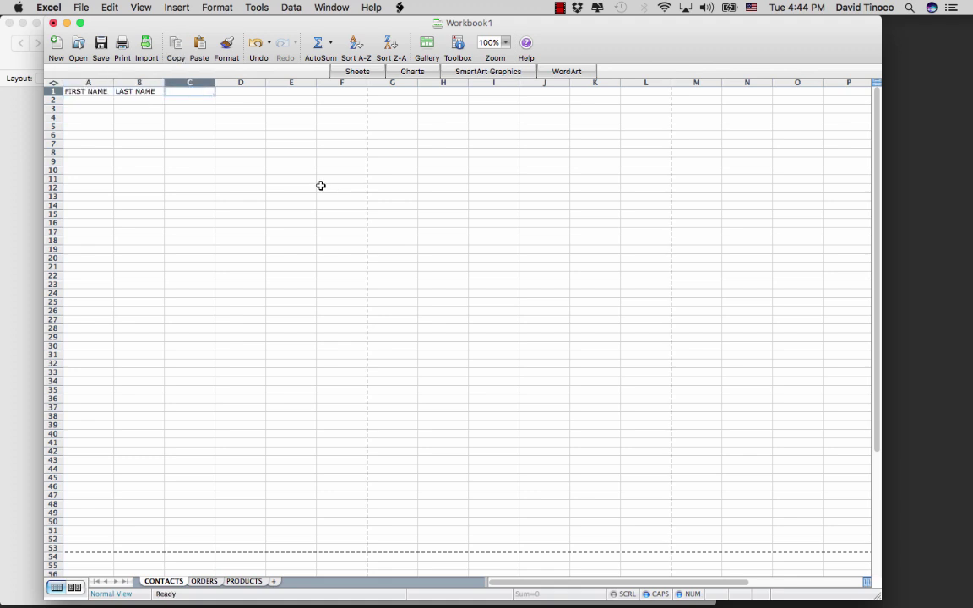
pyautogui.write('DOB')
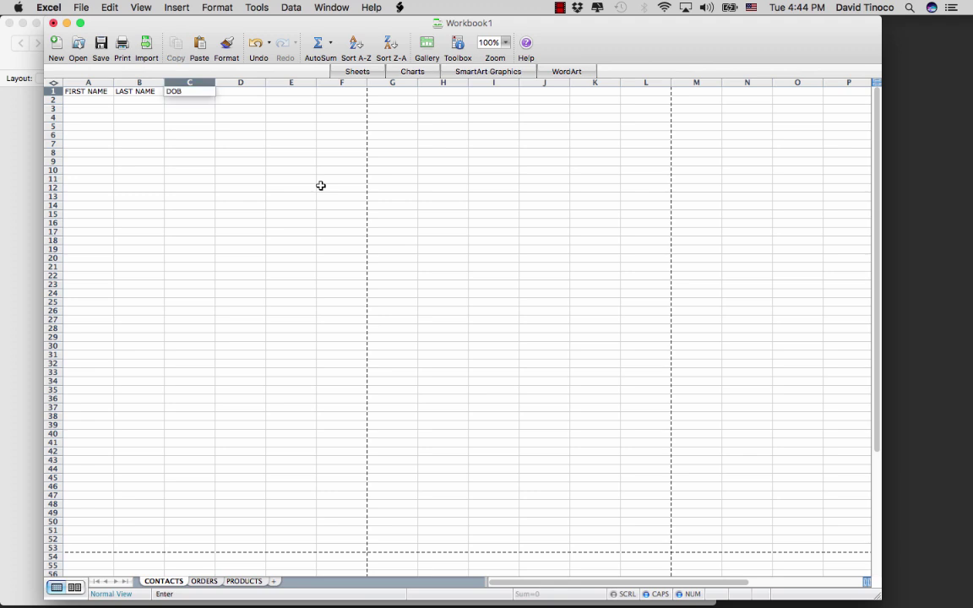
pyautogui.press('Tab')
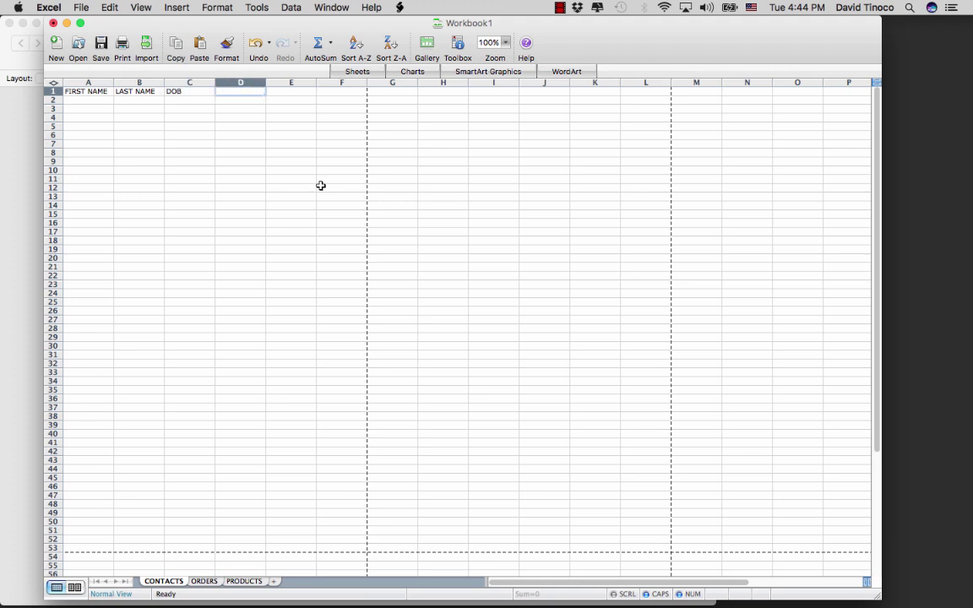
pyautogui.write('PH')
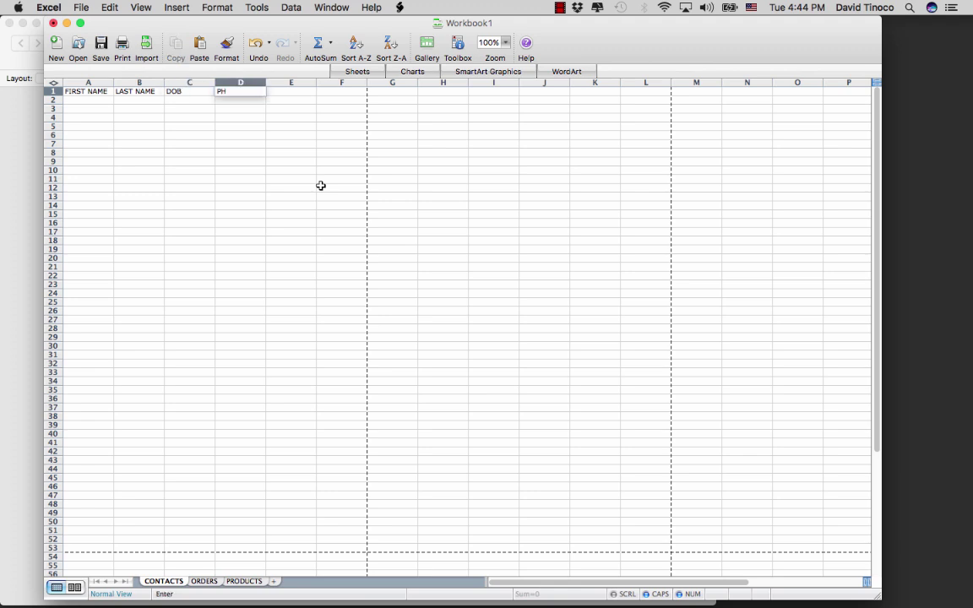
pyautogui.write('ONE NUMBER')
pyautogui.press('Return')
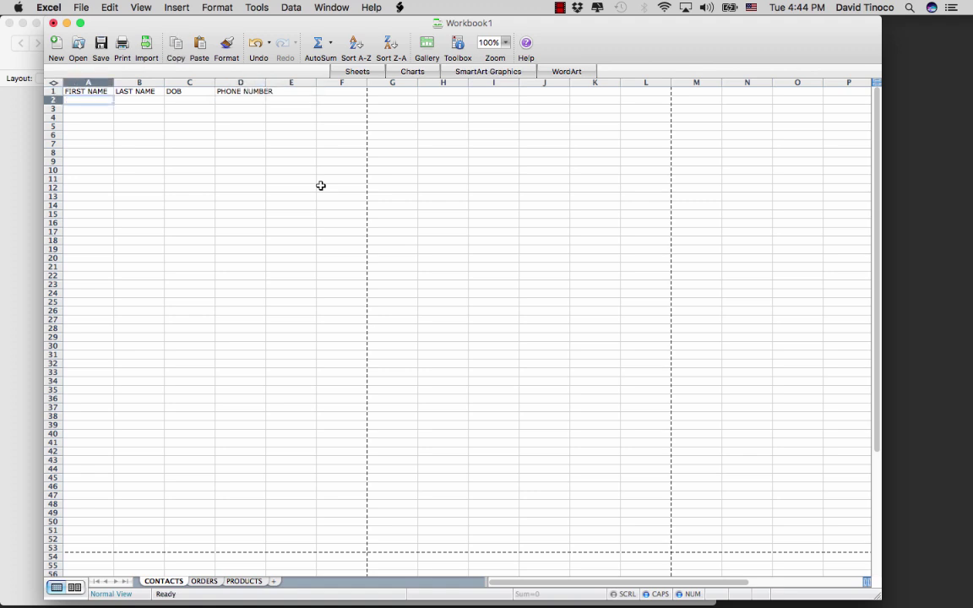
pyautogui.click(205, 581)
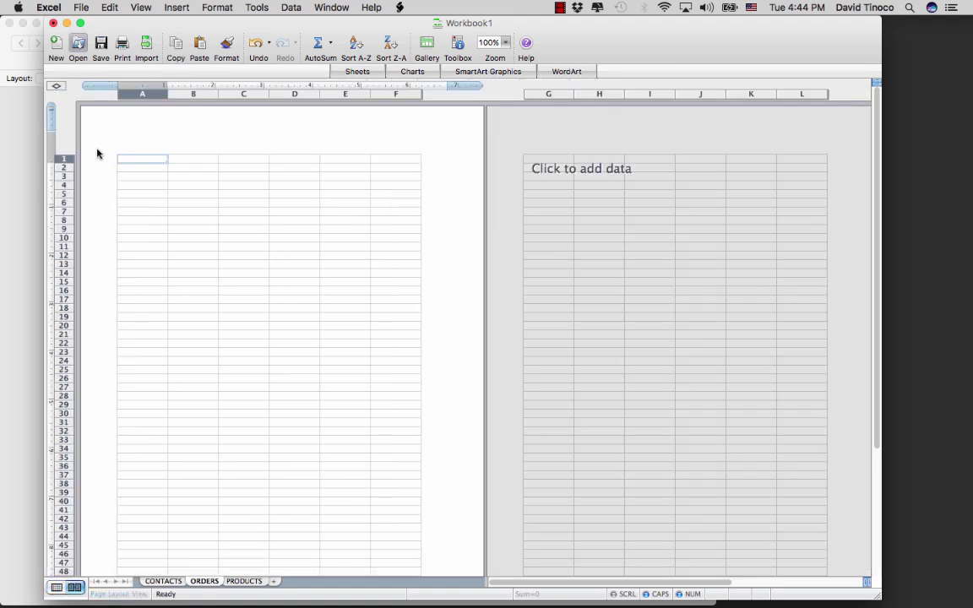
# - Set ORDERS to Normal view and enter headers DATE, AMOUNT, TOTAL ITEMS and CONTACT
pyautogui.click(140, 9)
pyautogui.click(145, 23)
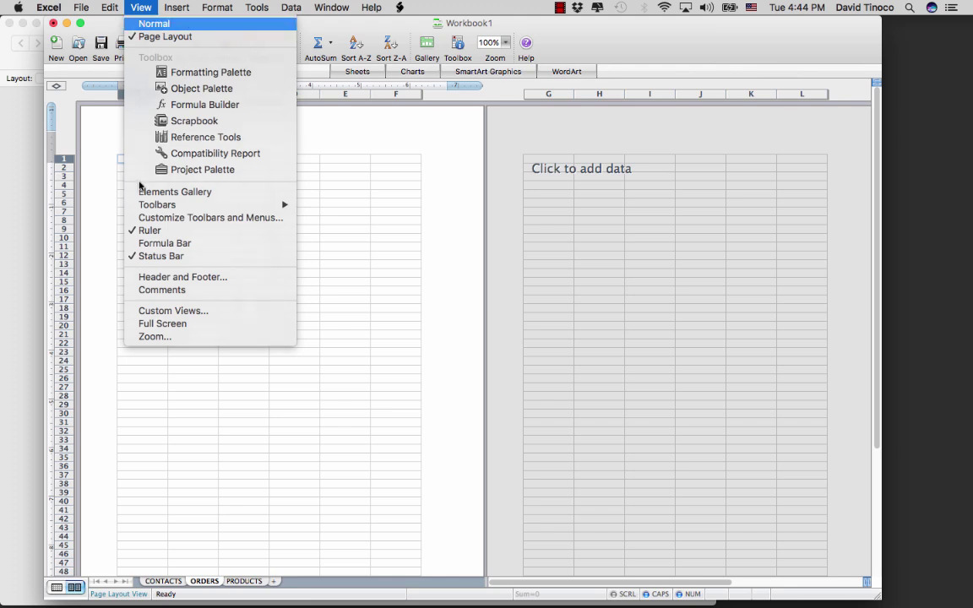
pyautogui.write('DATE')
pyautogui.press('Tab')
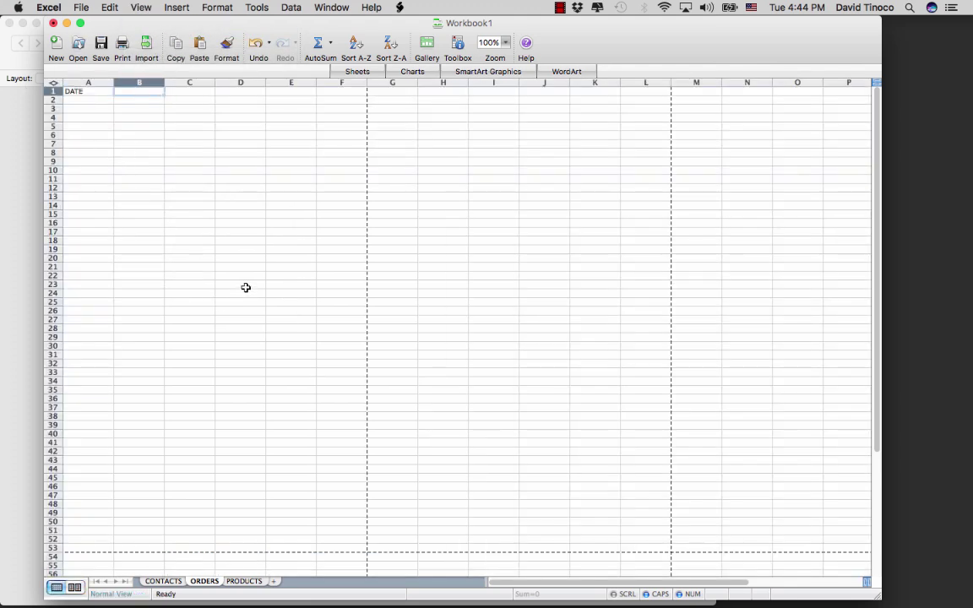
pyautogui.write('AMOUNT')
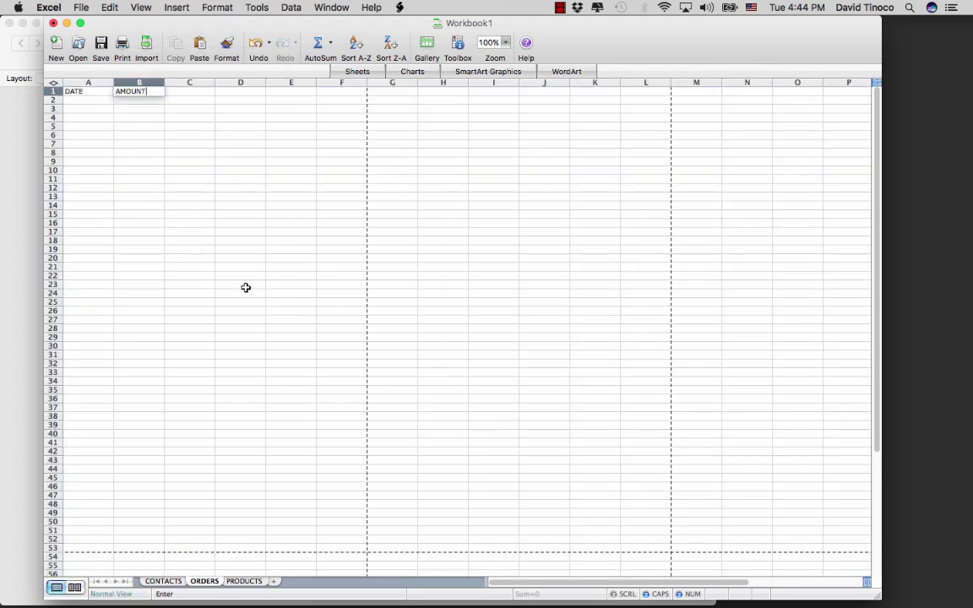
pyautogui.press('Tab')
pyautogui.write('TOTAL')
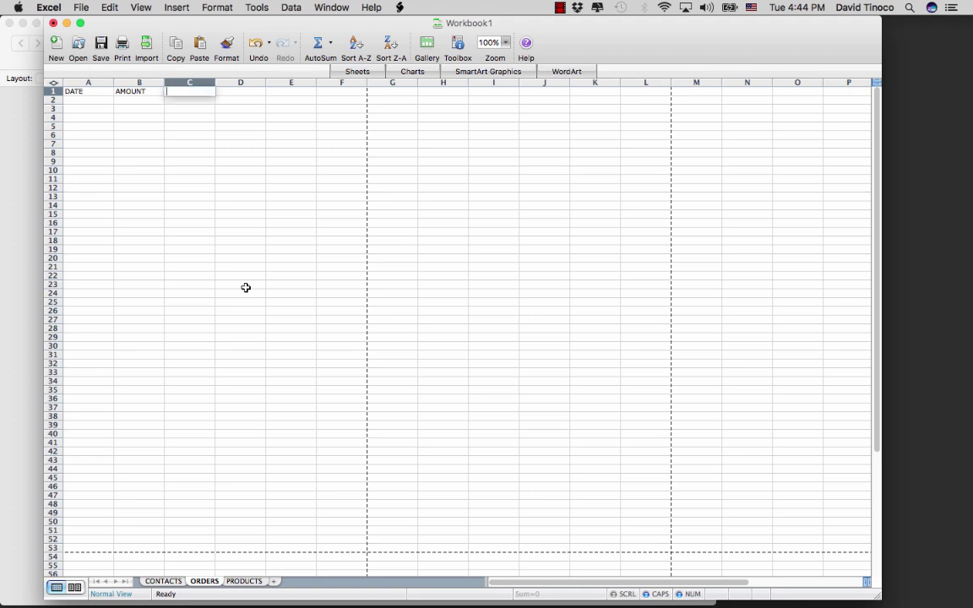
pyautogui.write(' ITEMS')
pyautogui.press('Tab')
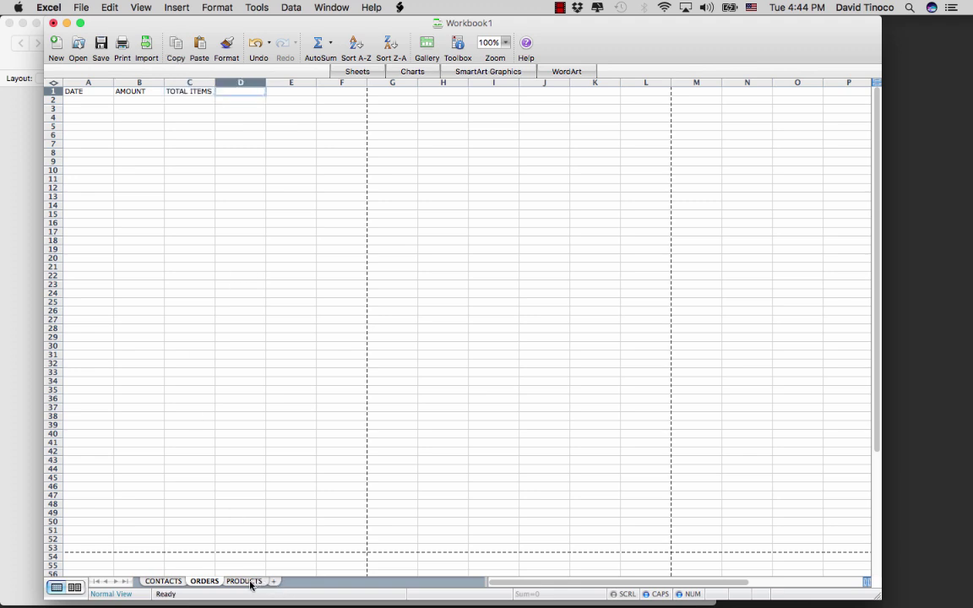
pyautogui.write('CONTACT')
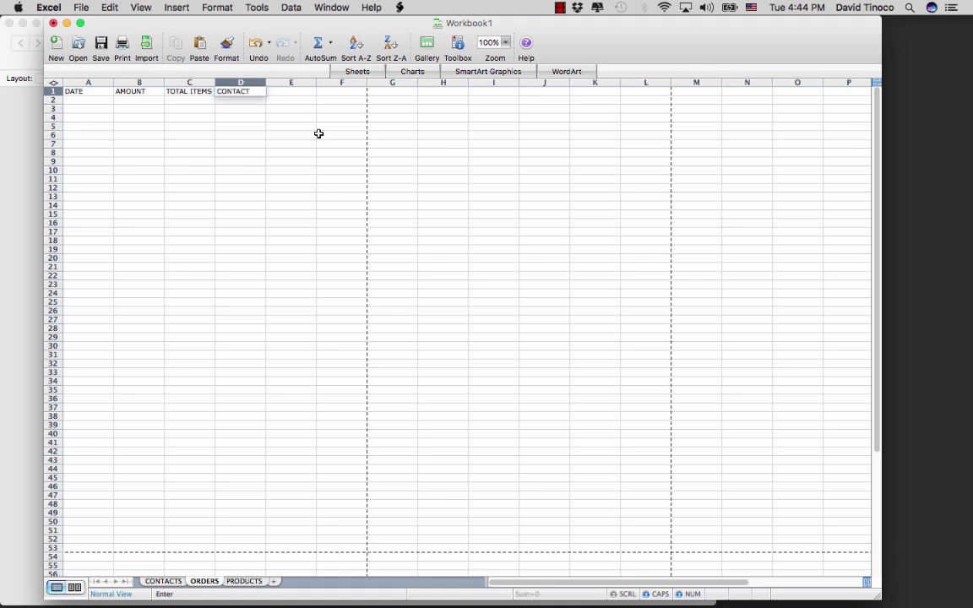
pyautogui.press('Return')
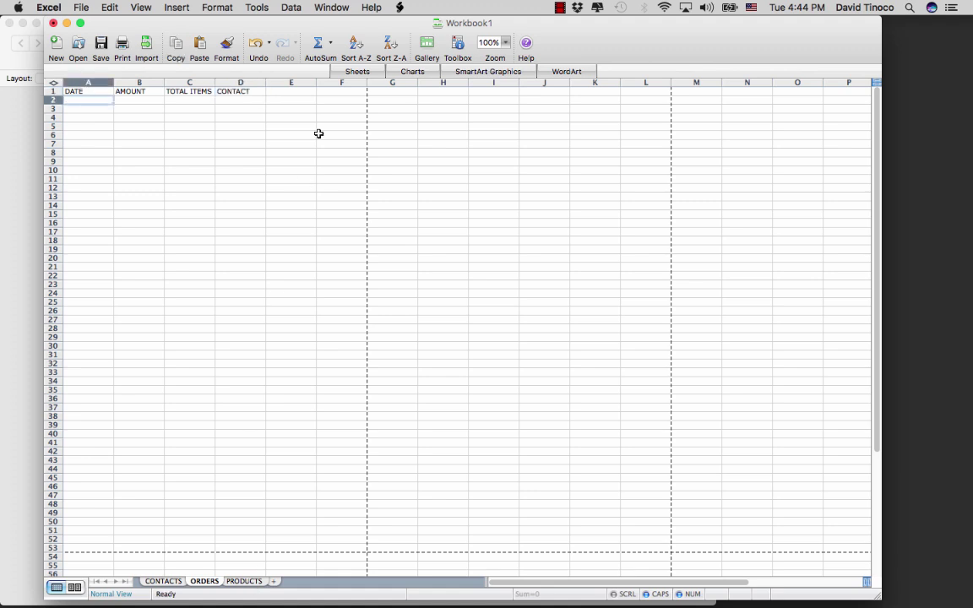
# - Set PRODUCTS to Normal view and enter headers PRODUCT ID, DESCRIPTION and PRICE
pyautogui.click(255, 582)
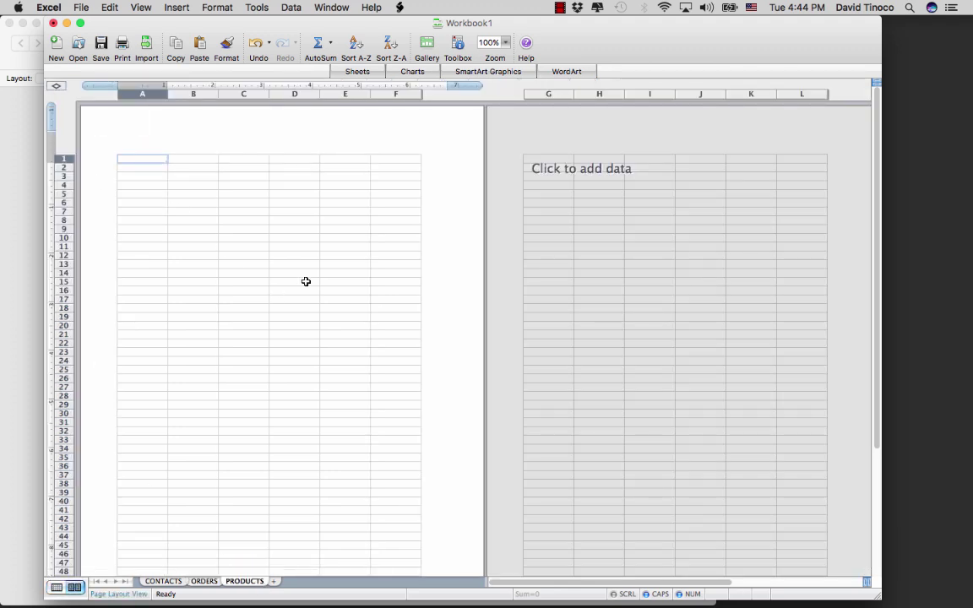
pyautogui.click(146, 6)
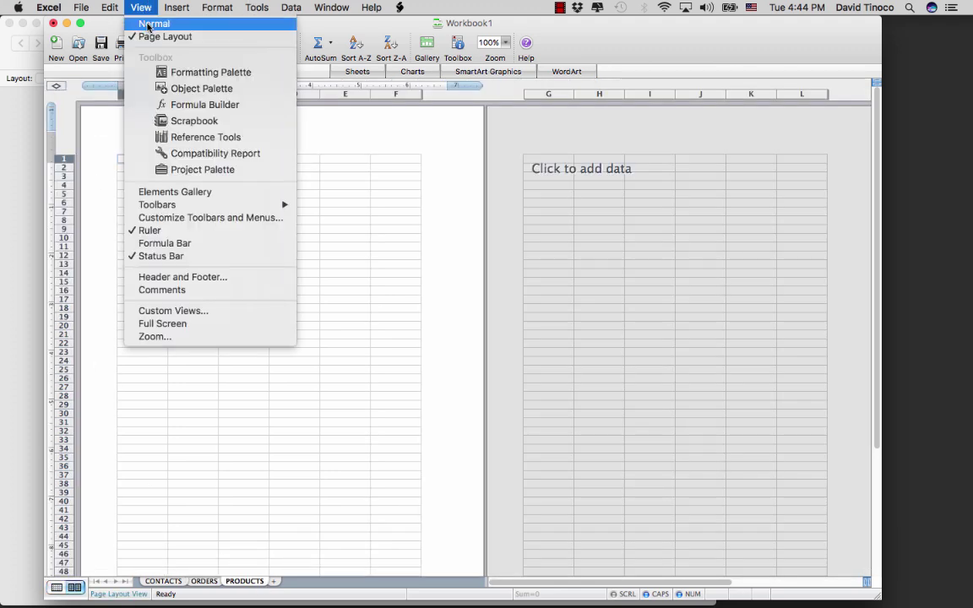
pyautogui.click(151, 24)
pyautogui.write('PROD')
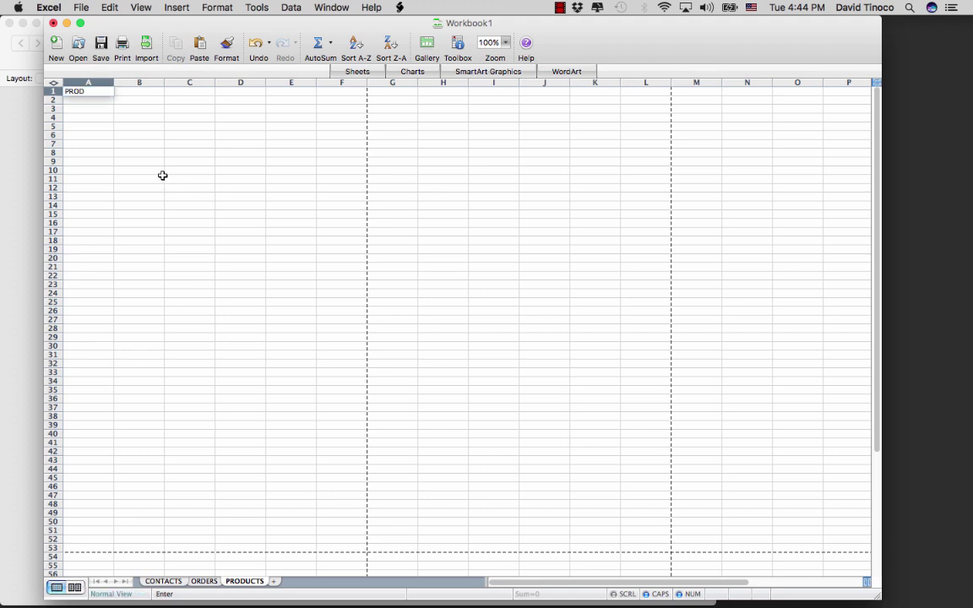
pyautogui.write('UCT ID')
pyautogui.press('Tab')
pyautogui.write('DESCR')
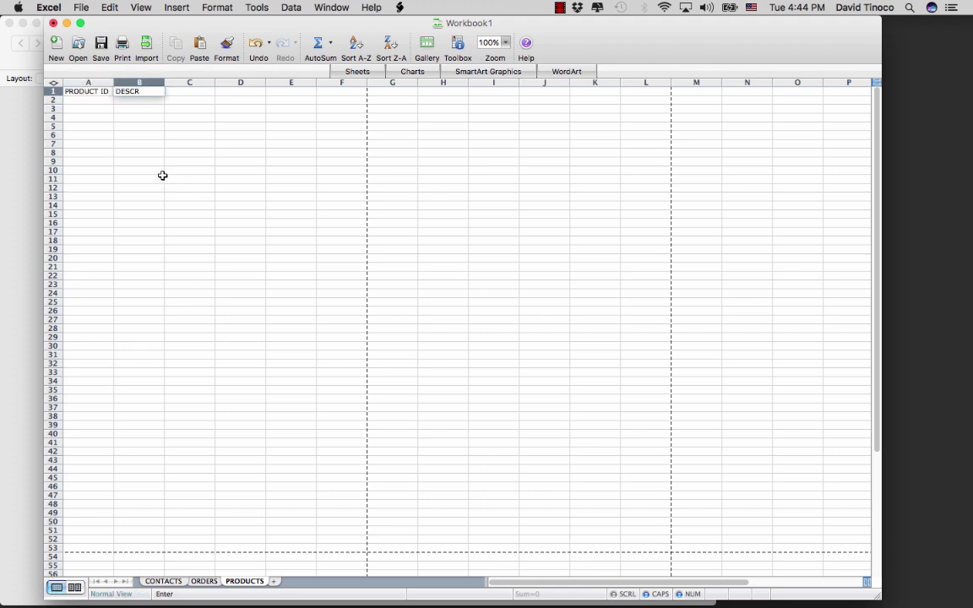
pyautogui.write('IPTION')
pyautogui.press('Tab')
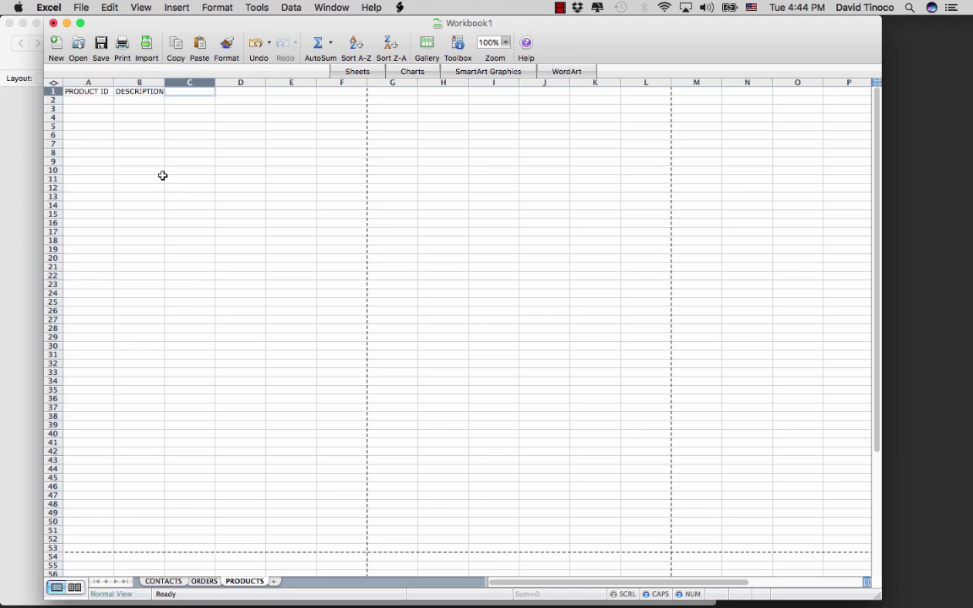
pyautogui.write('PRIC')
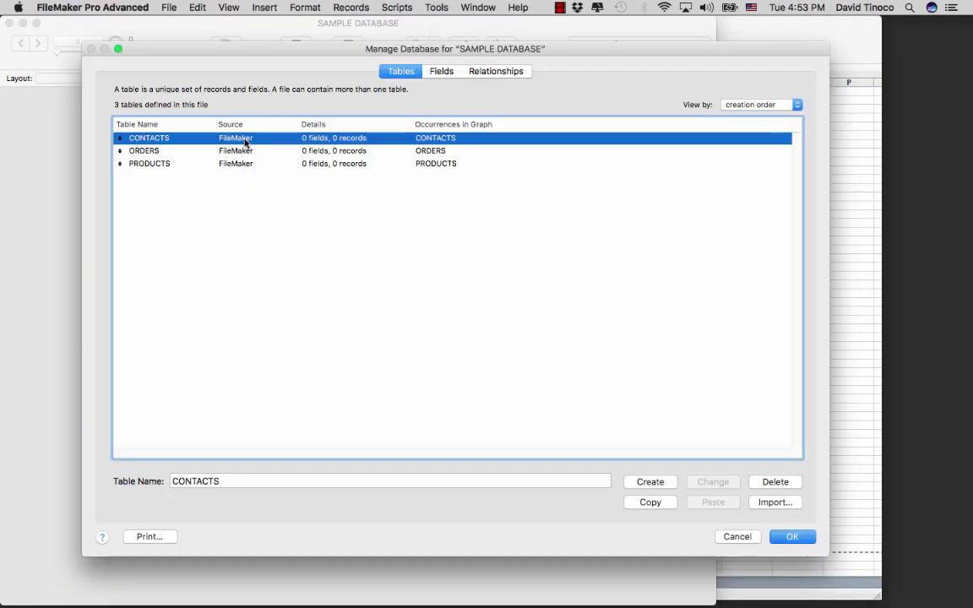
# - Add CONTACTS fields CONTACT ID as Number and FIRST NAME as Text
pyautogui.doubleClick(159, 142)
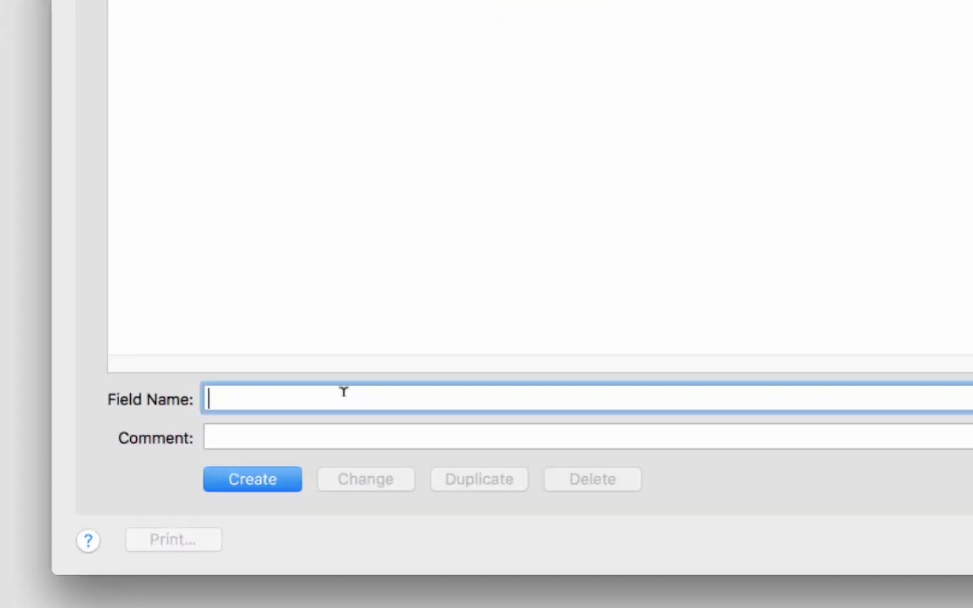
pyautogui.write('CONTACT')
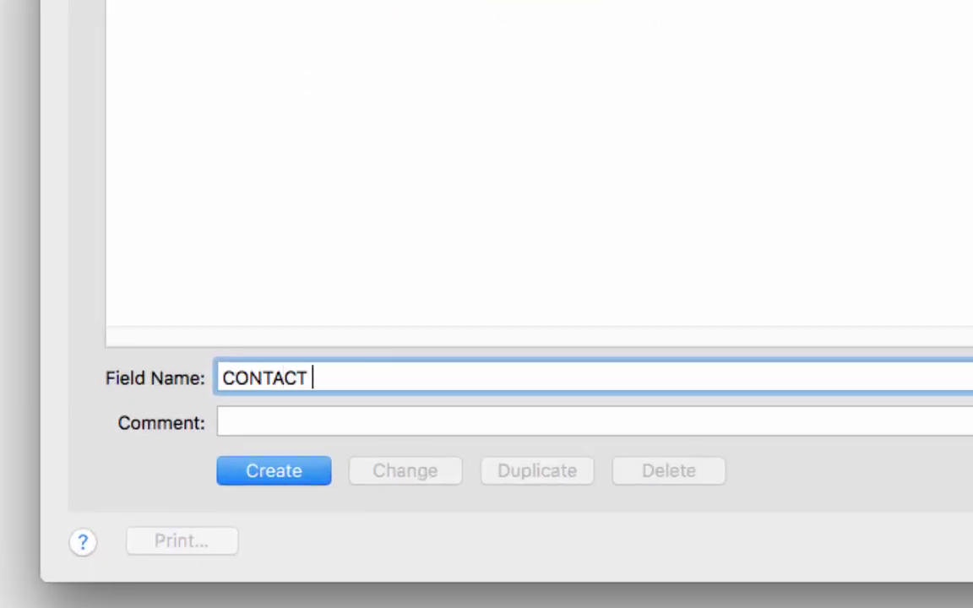
pyautogui.write(' ID')
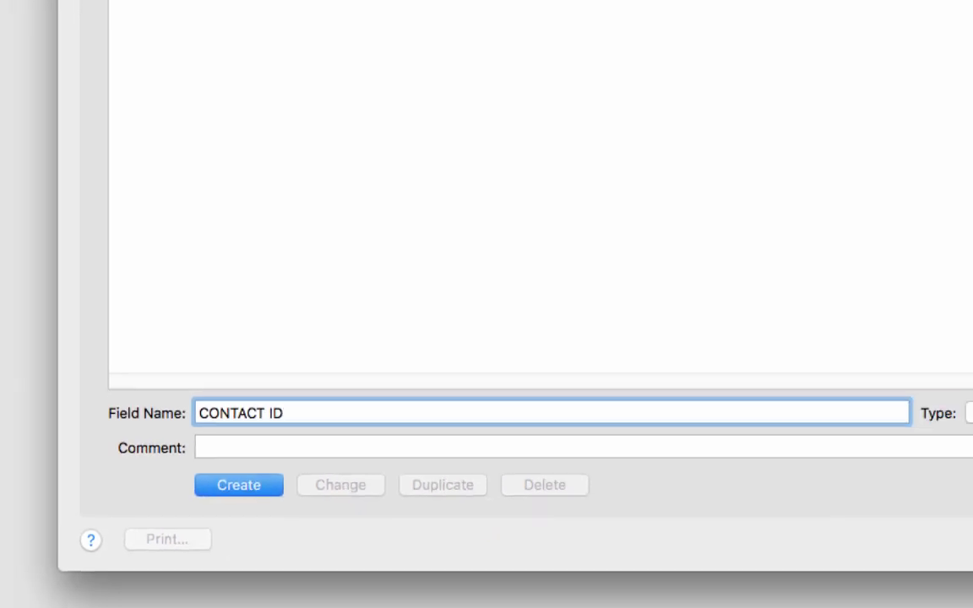
pyautogui.click(680, 458)
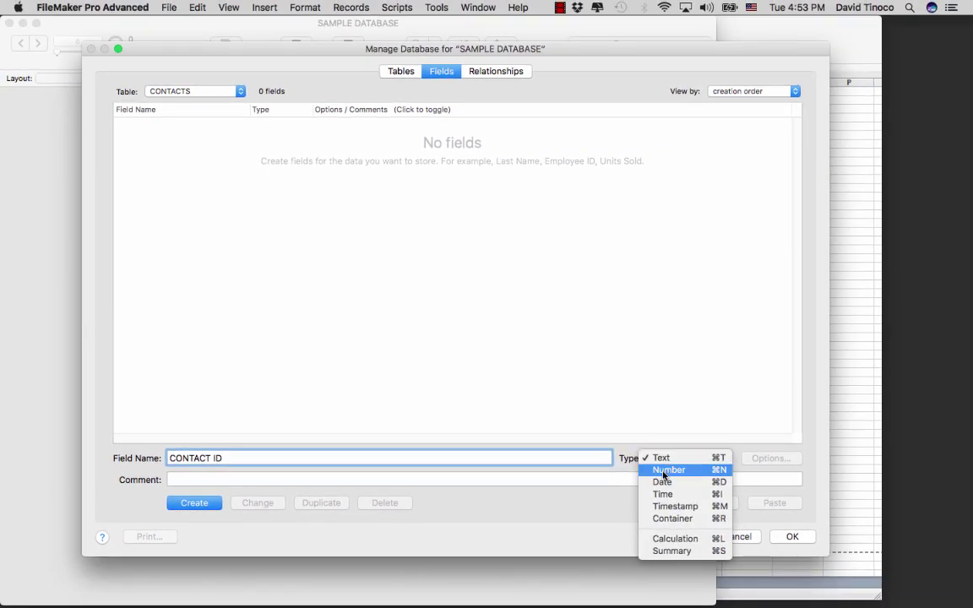
pyautogui.click(664, 471)
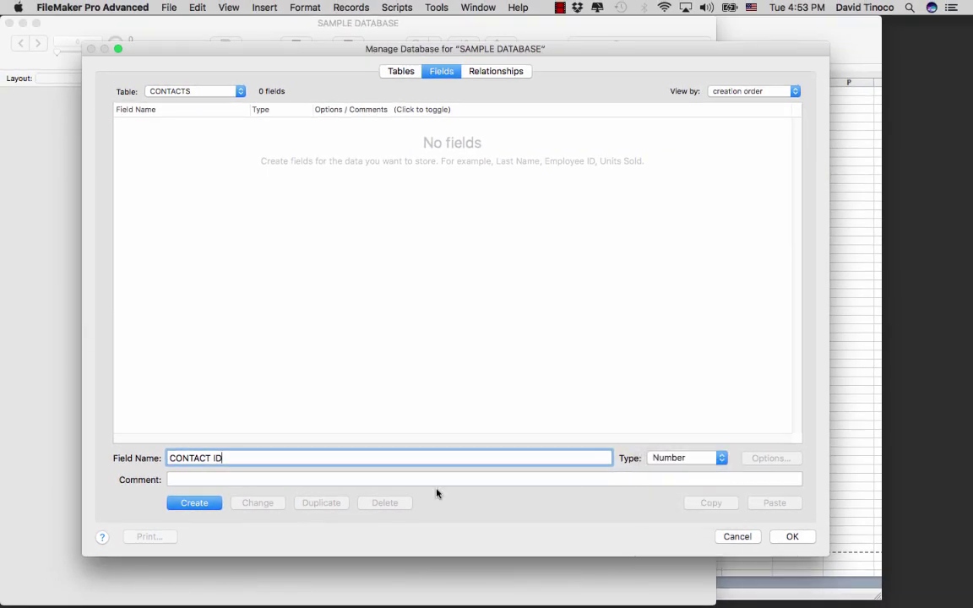
pyautogui.click(194, 503)
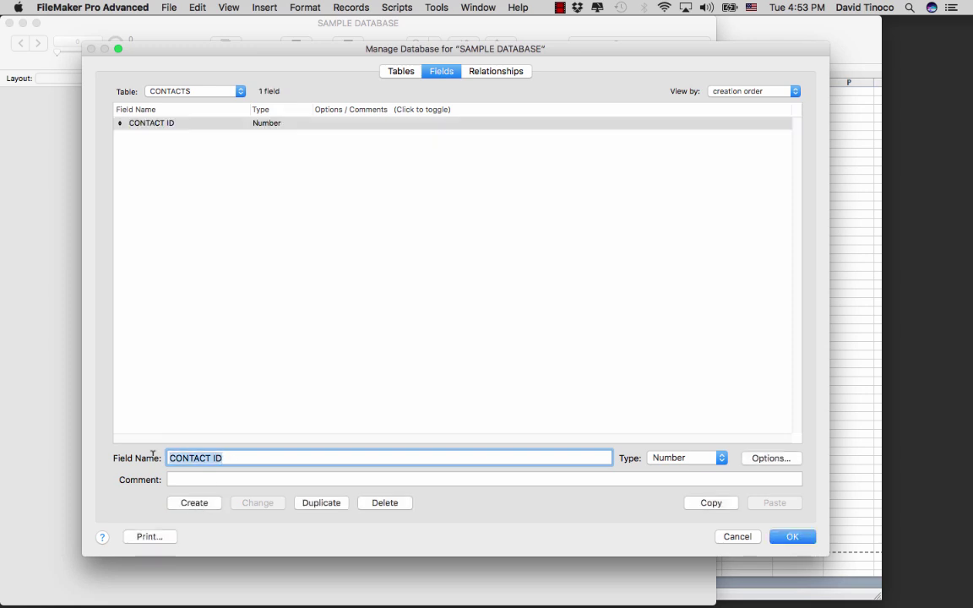
pyautogui.write('FIRST NAME')
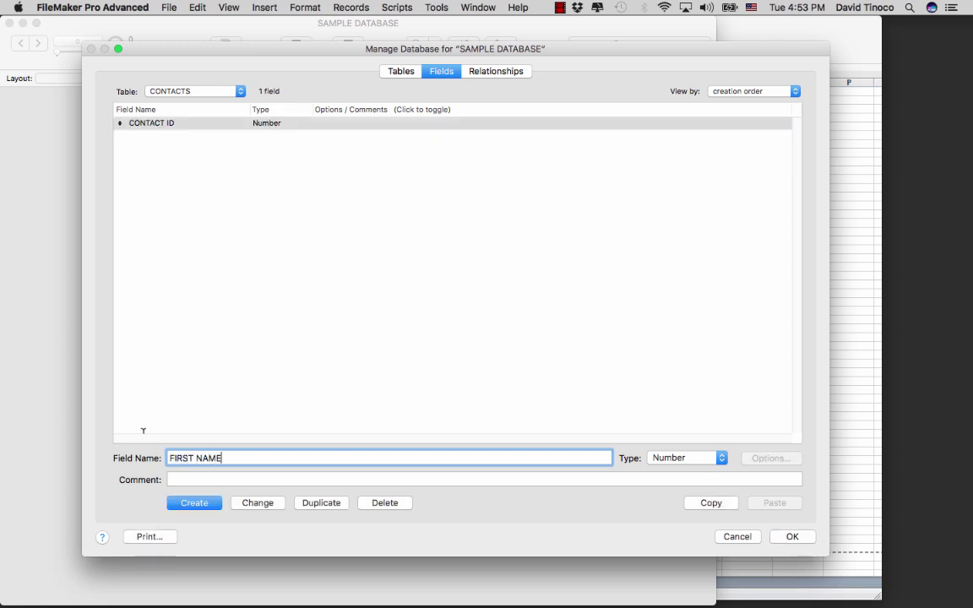
pyautogui.click(691, 456)
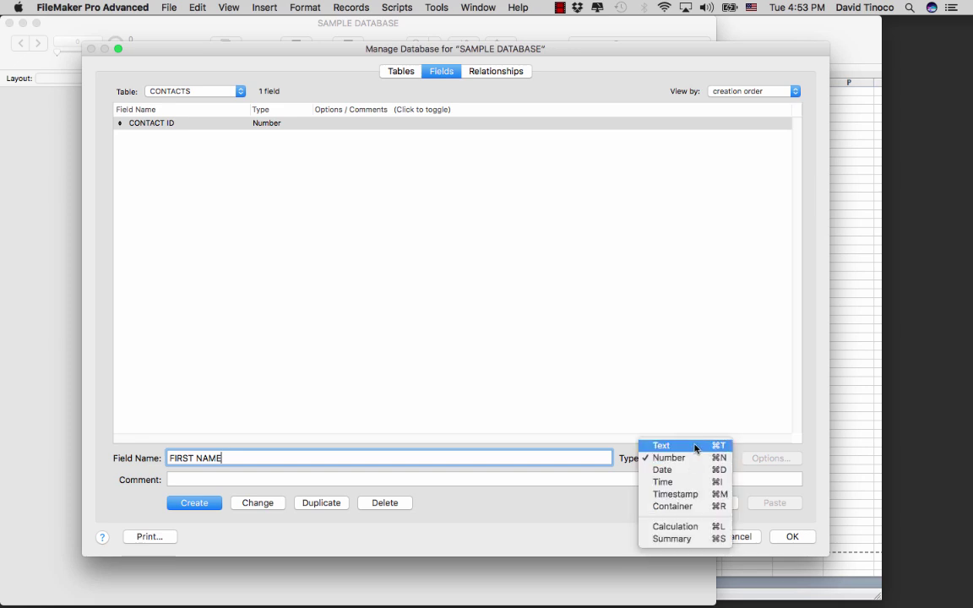
pyautogui.click(695, 445)
pyautogui.click(205, 503)
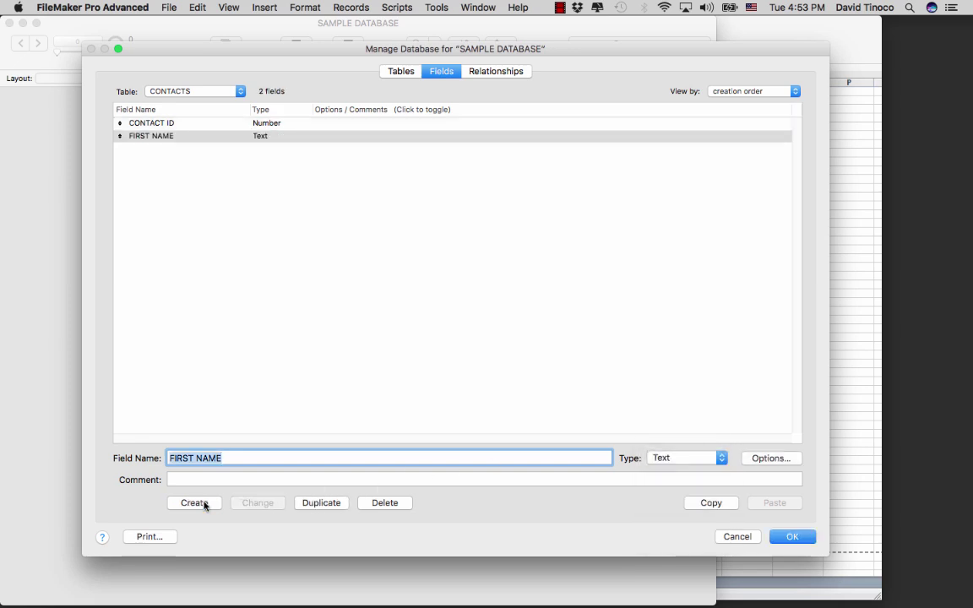
# - Add the LAST NAME field and DOB as a Date field to CONTACTS
pyautogui.write('LAST NAME')
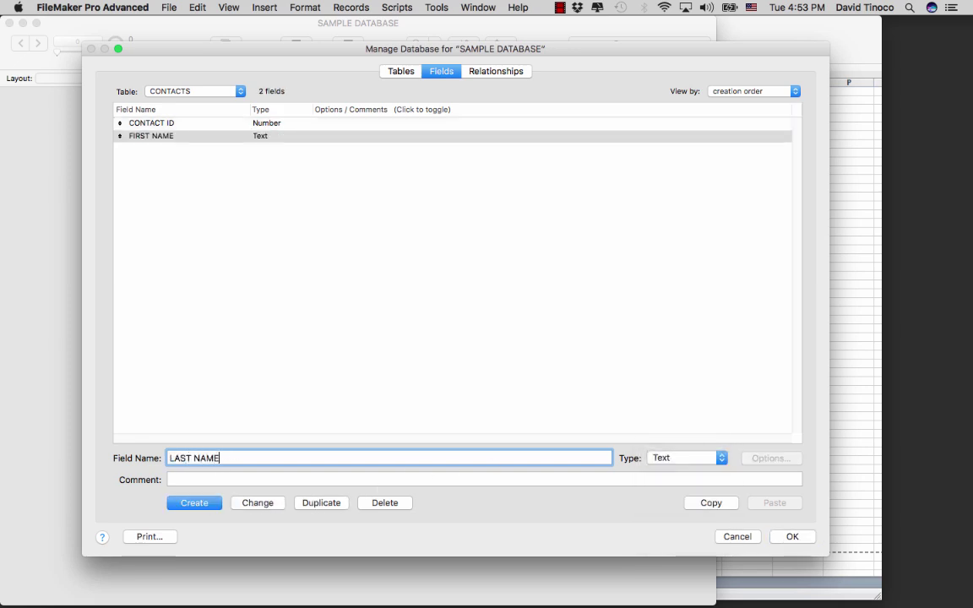
pyautogui.press('Return')
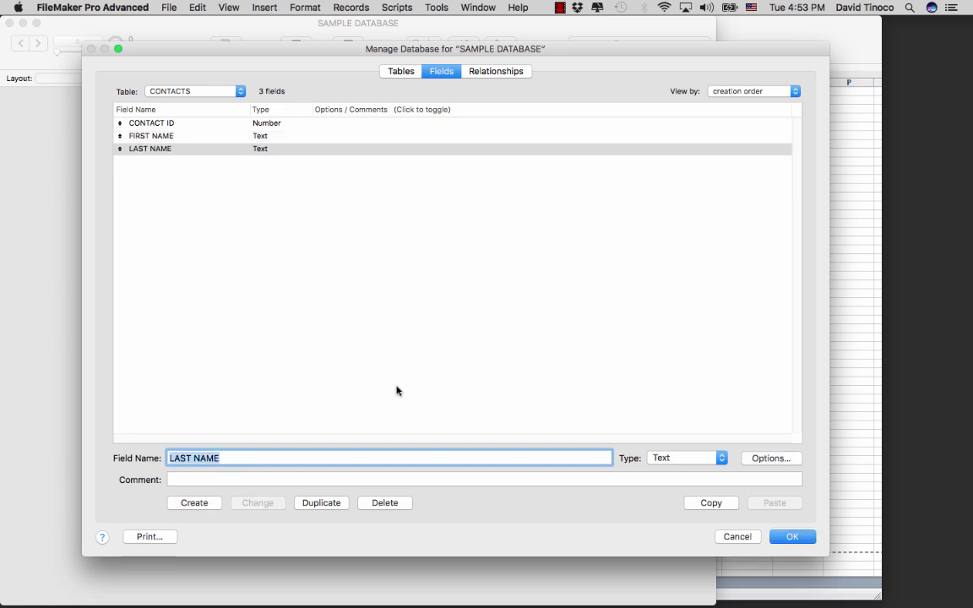
pyautogui.write('DOB')
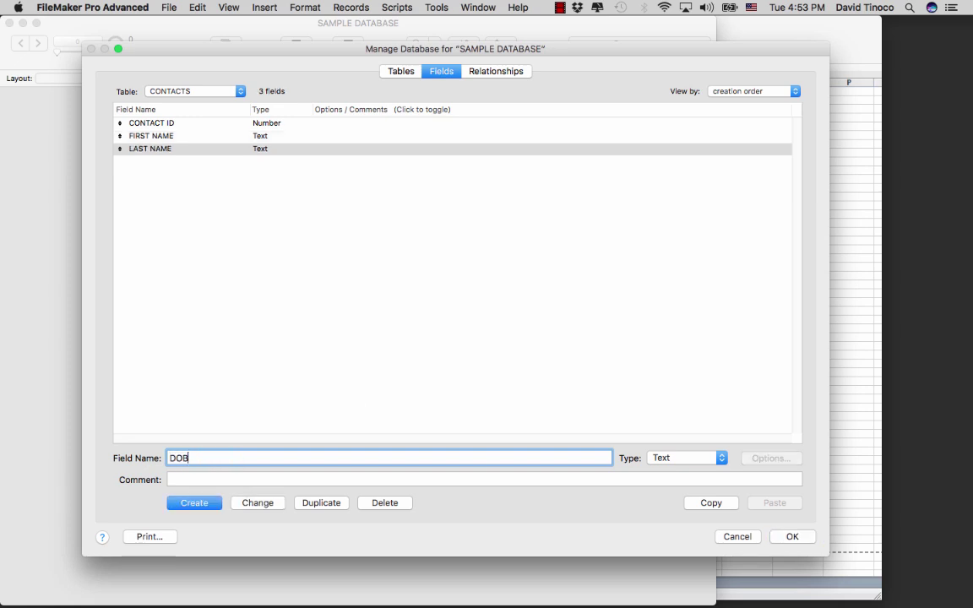
pyautogui.click(680, 459)
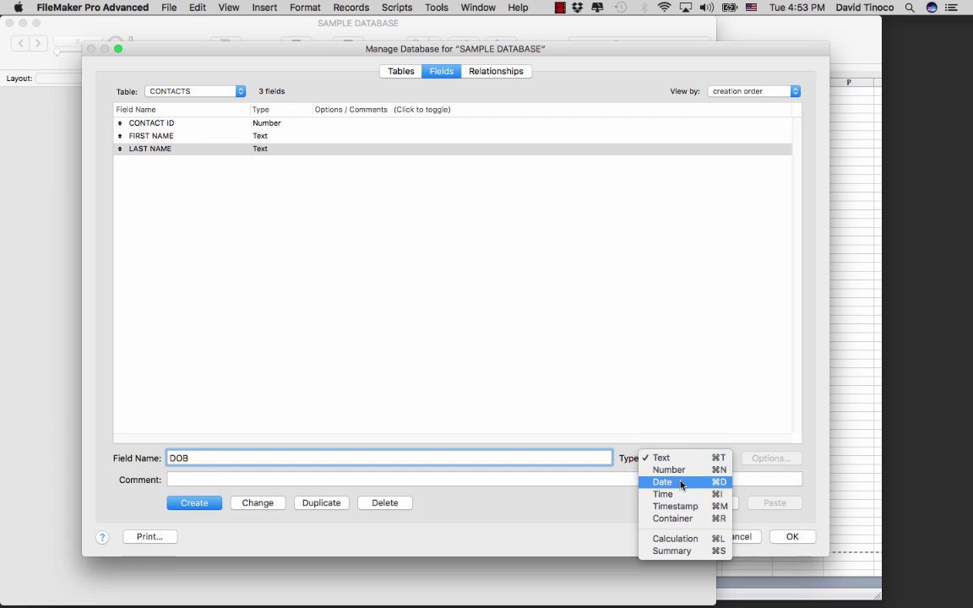
pyautogui.click(679, 483)
pyautogui.click(184, 504)
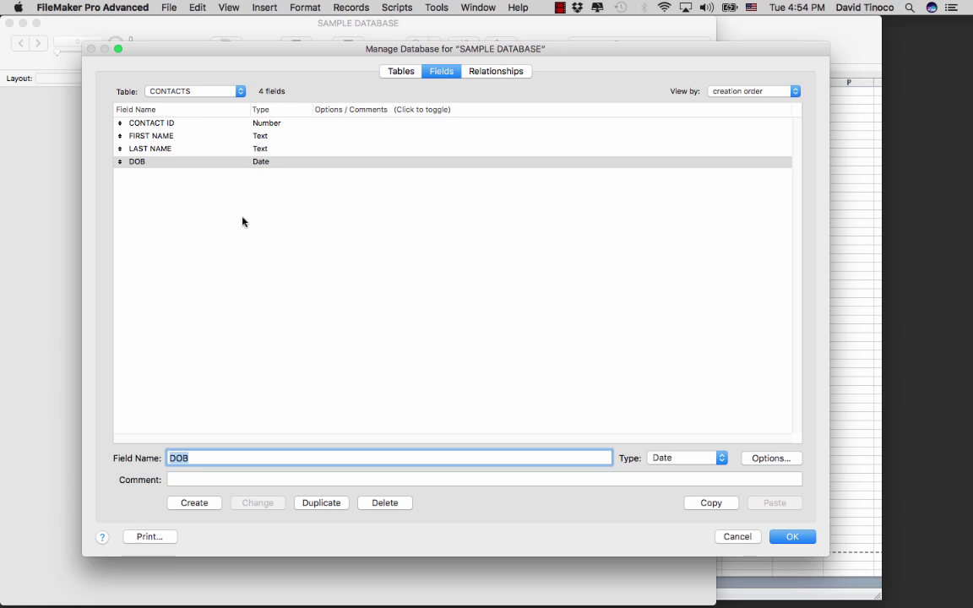
pyautogui.click(396, 71)
# - Add ORDERS fields ORDER ID as Number and DATE as Date
pyautogui.doubleClick(196, 152)
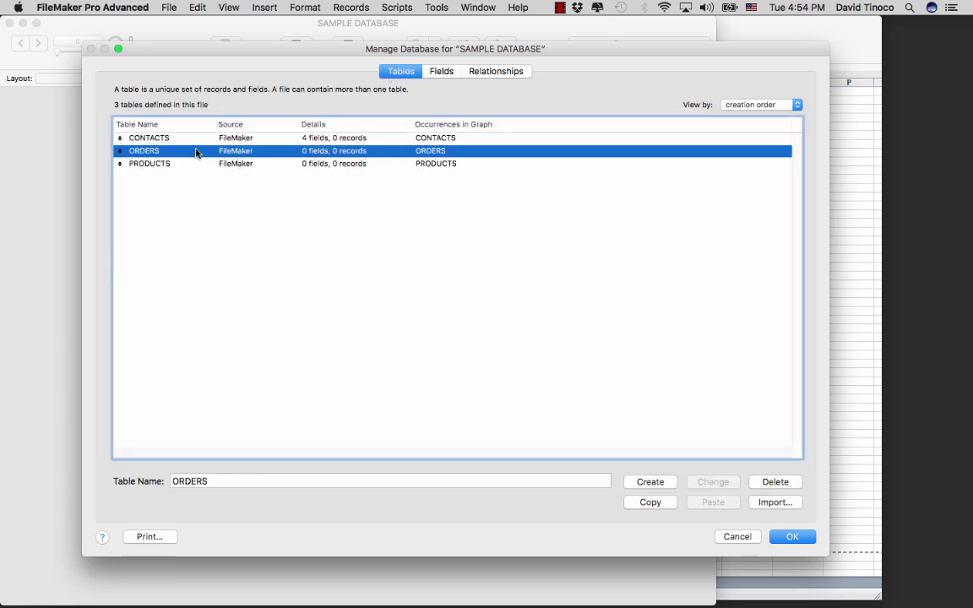
pyautogui.write('ORDER ID')
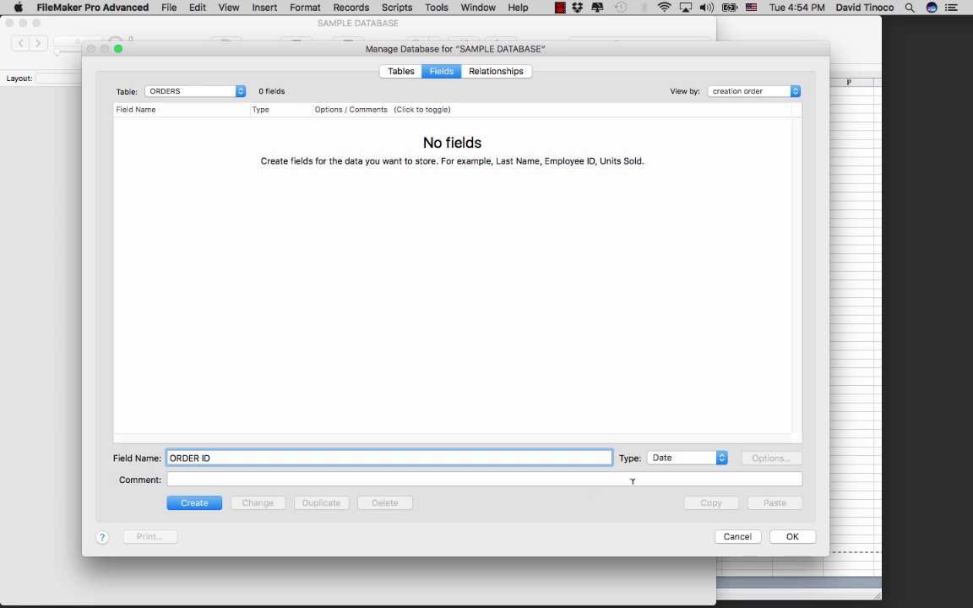
pyautogui.click(685, 458)
pyautogui.click(691, 445)
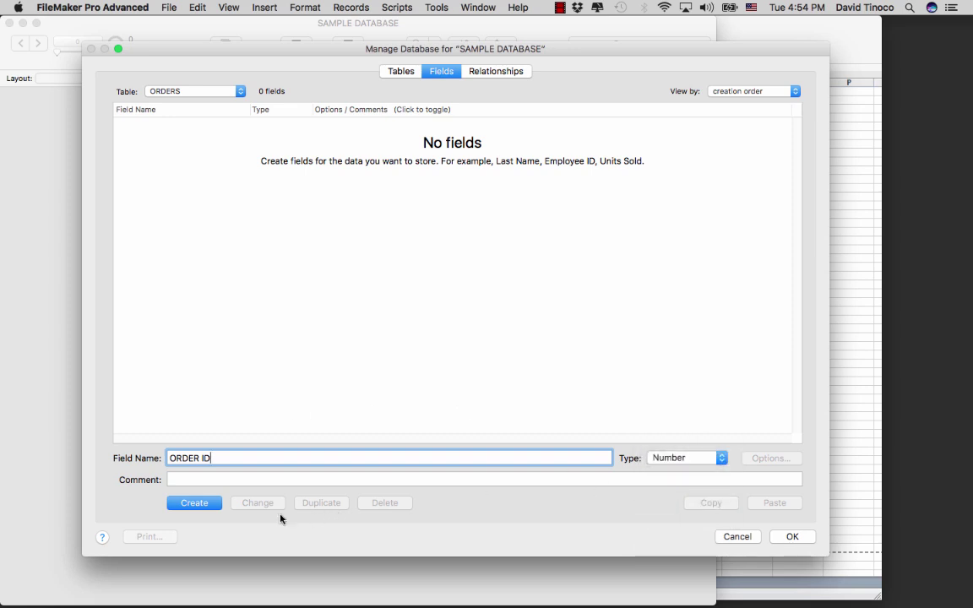
pyautogui.click(196, 504)
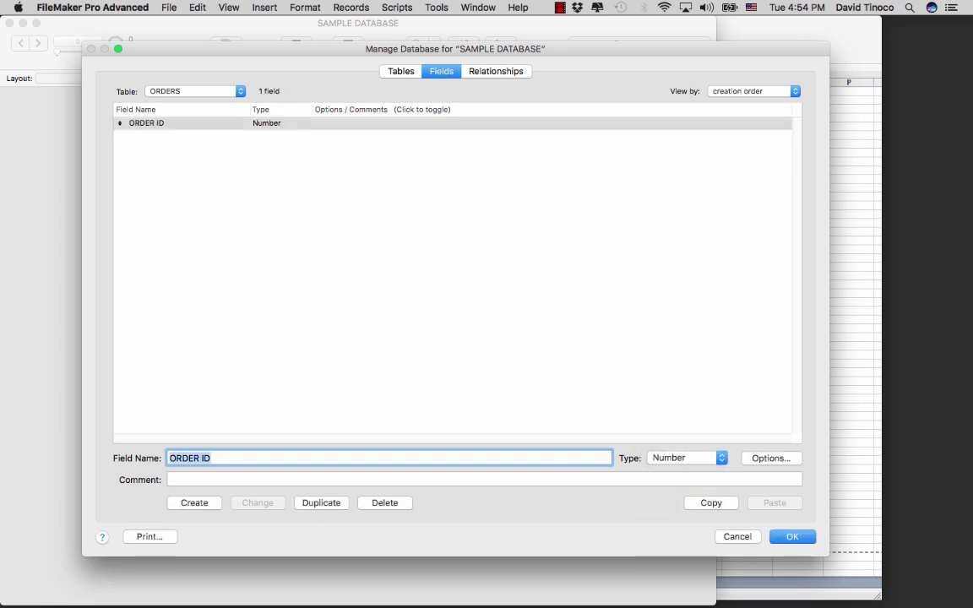
pyautogui.write('DATE')
pyautogui.click(676, 456)
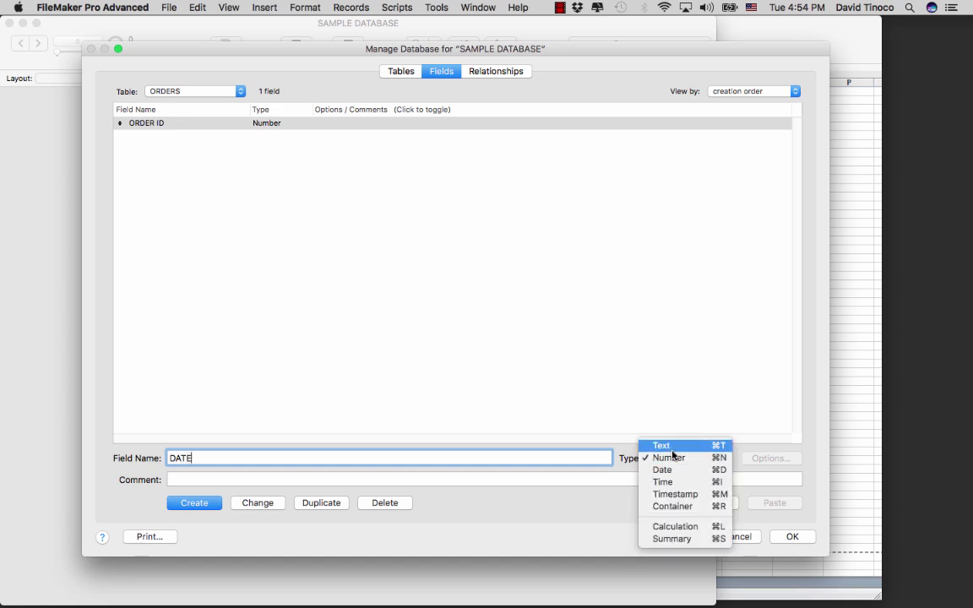
pyautogui.click(665, 468)
pyautogui.click(213, 505)
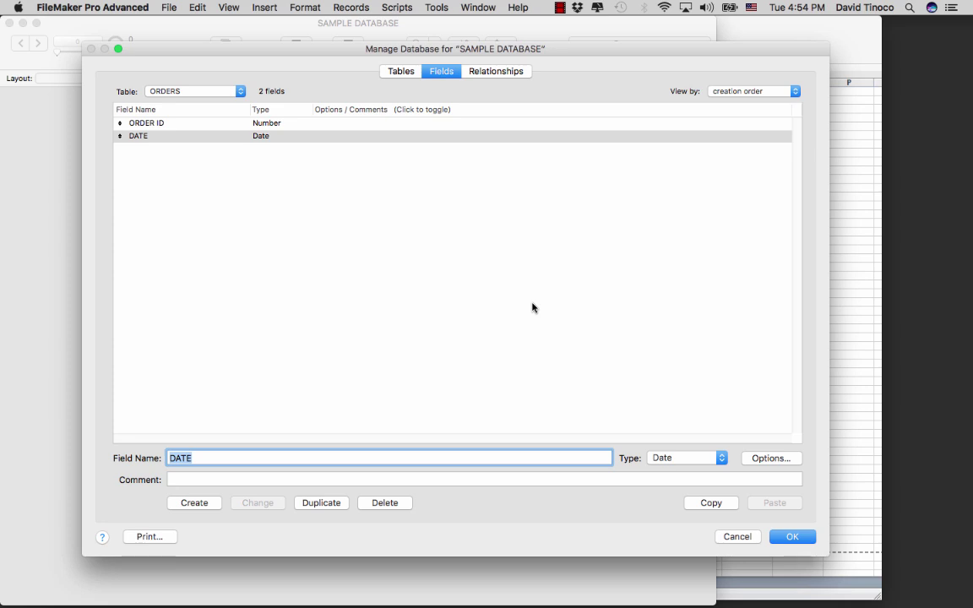
# - Add AMOUNT and CONTACT ID as Number fields to ORDERS
pyautogui.write('AMOUNT')
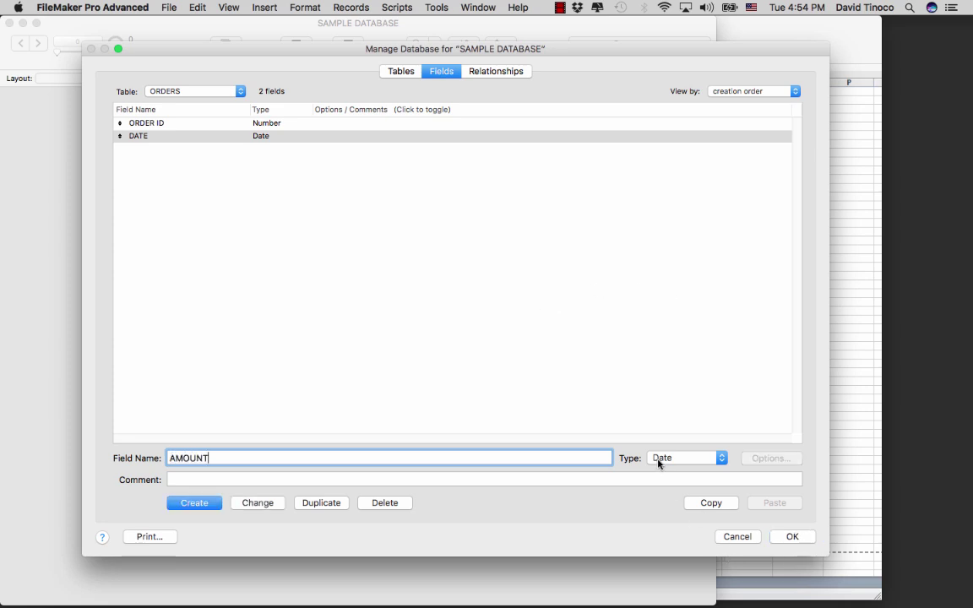
pyautogui.click(658, 459)
pyautogui.click(662, 444)
pyautogui.click(203, 504)
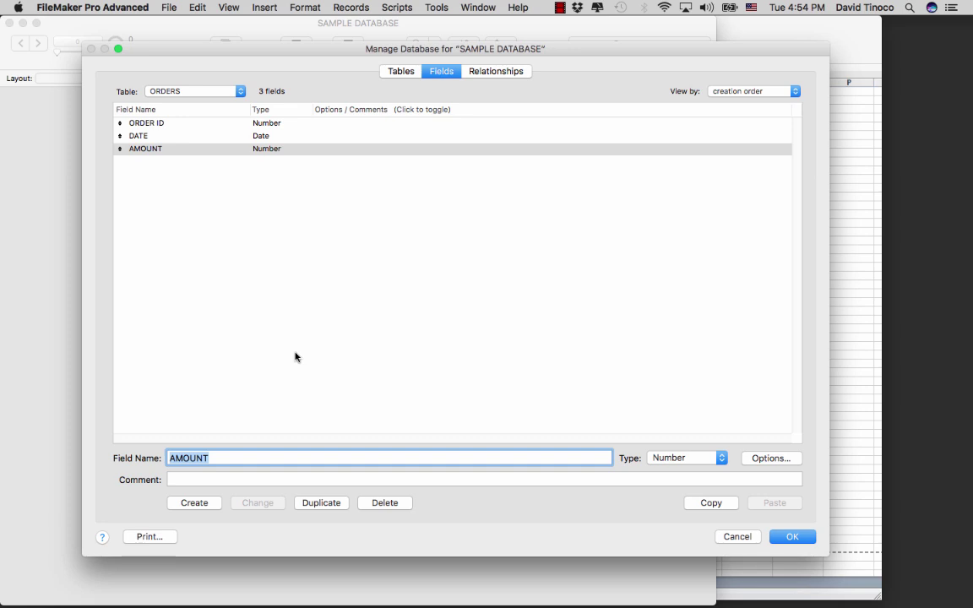
pyautogui.write('CONTACT ID')
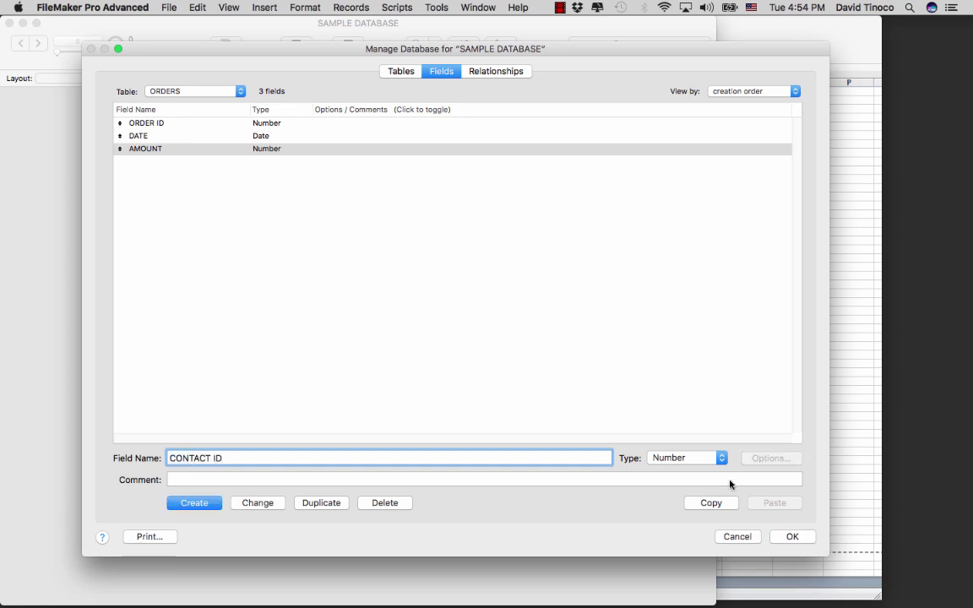
pyautogui.click(188, 504)
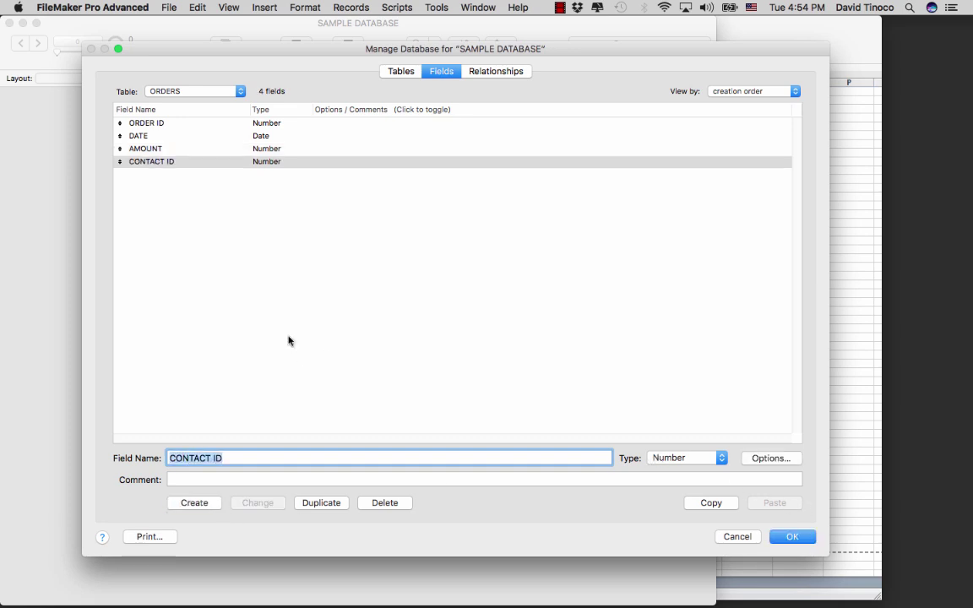
# - Add a PRODUCT ID Number field to the PRODUCTS table
pyautogui.click(402, 71)
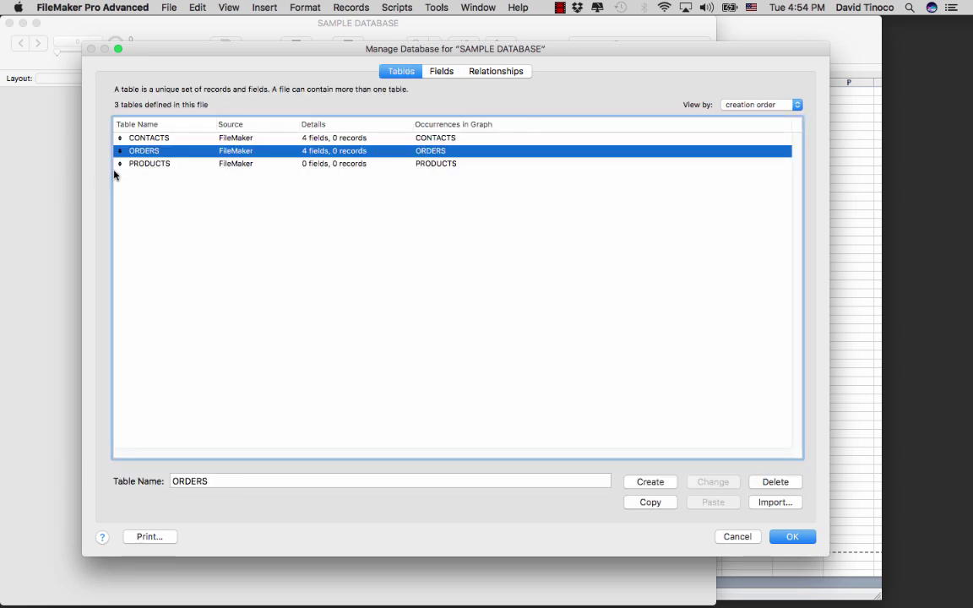
pyautogui.click(161, 165)
pyautogui.doubleClick(162, 166)
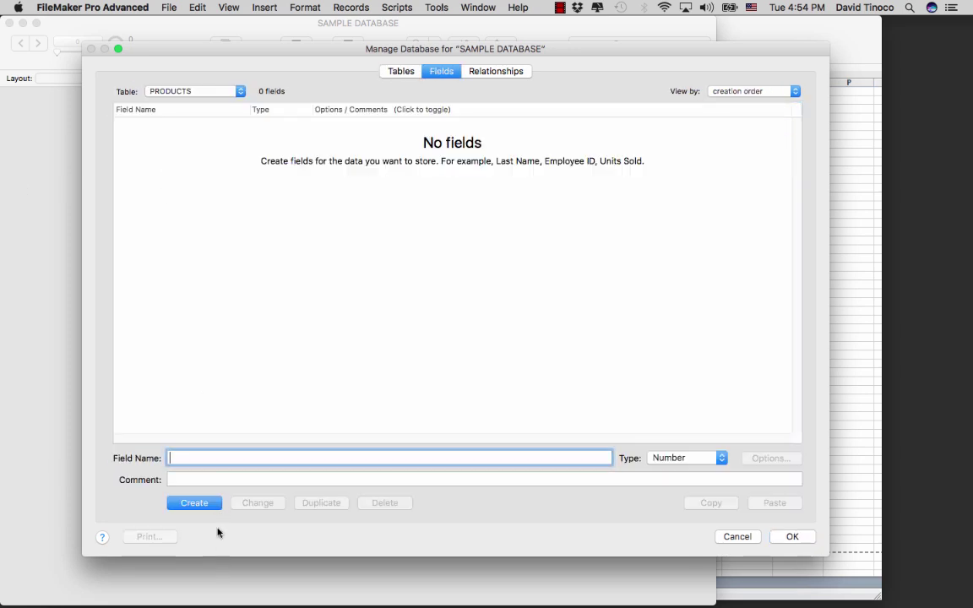
pyautogui.write('PRODUCT ID')
pyautogui.click(200, 504)
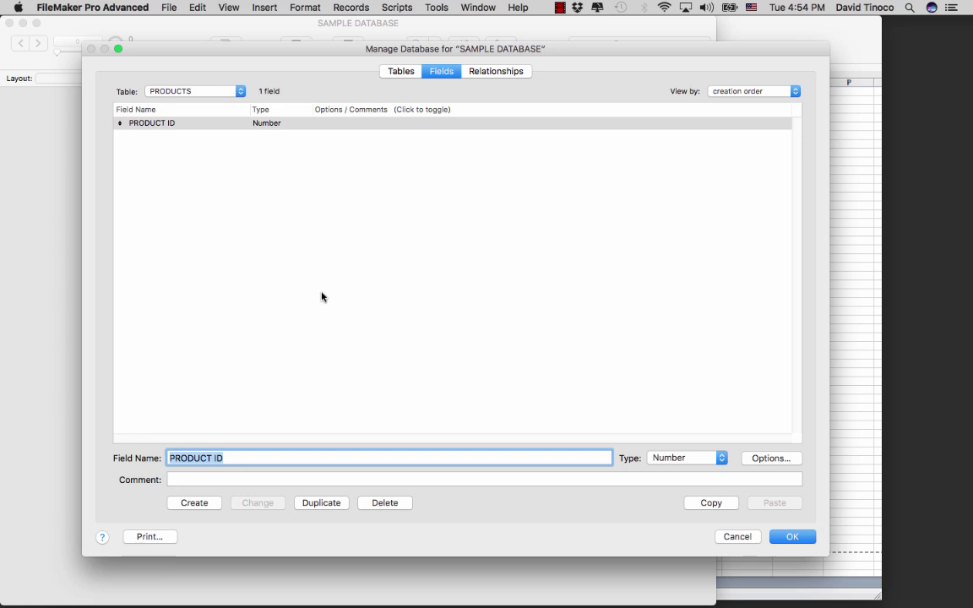
# - Add DESCRIPTION as a Text field and PRICE as a Number field to PRODUCTS
pyautogui.write('DESCRIPTION')
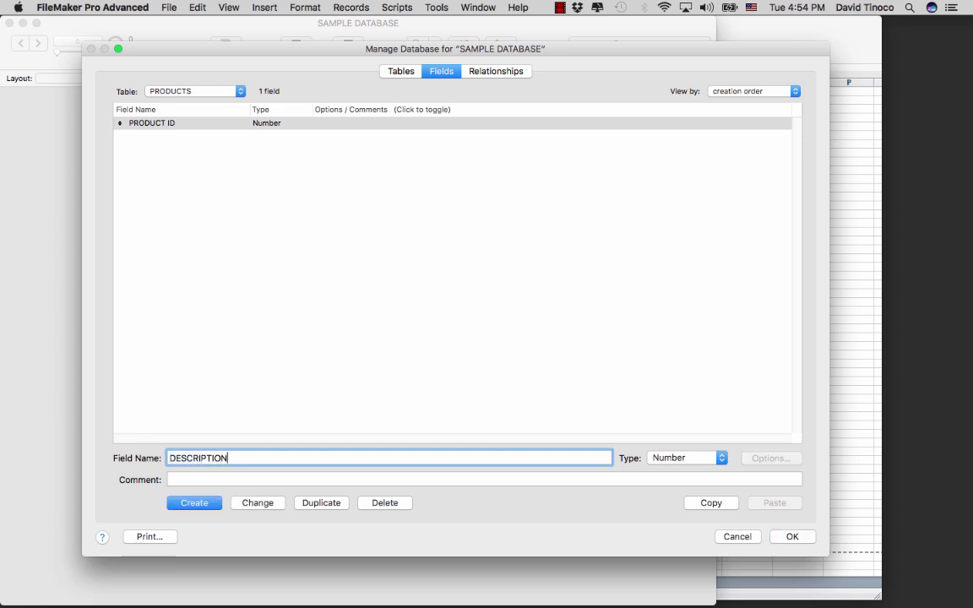
pyautogui.click(701, 457)
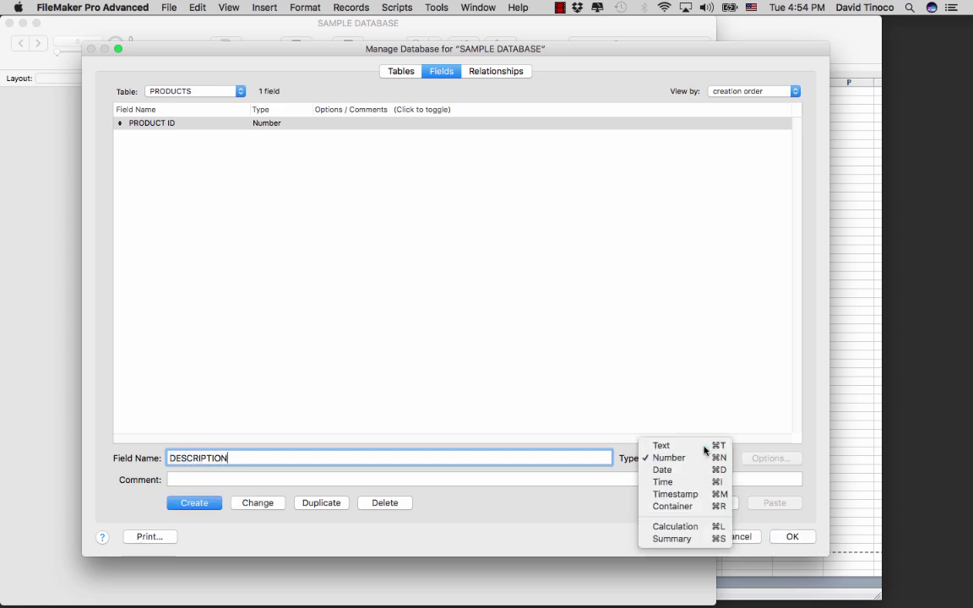
pyautogui.click(706, 446)
pyautogui.click(187, 503)
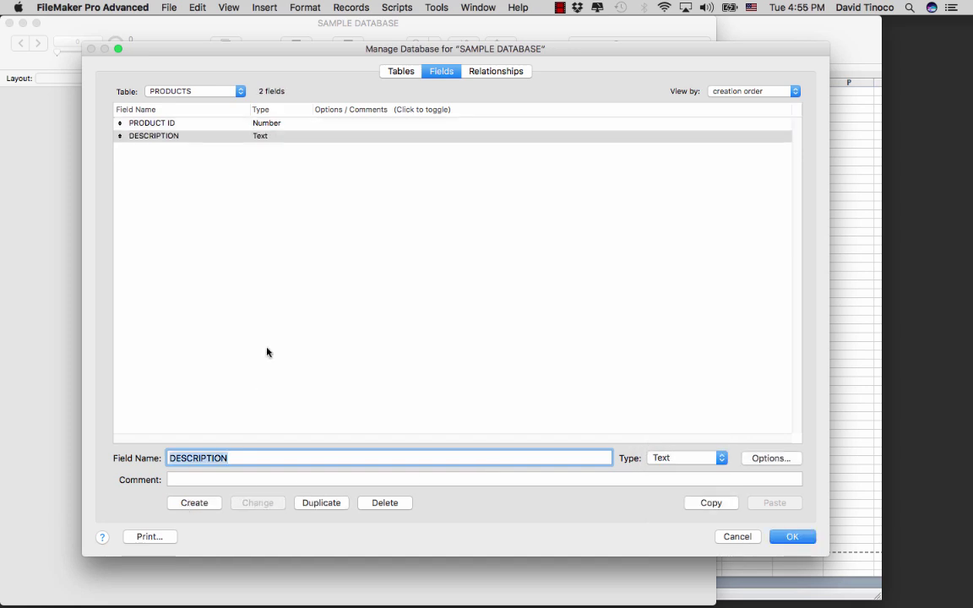
pyautogui.write('PRICE')
pyautogui.click(688, 458)
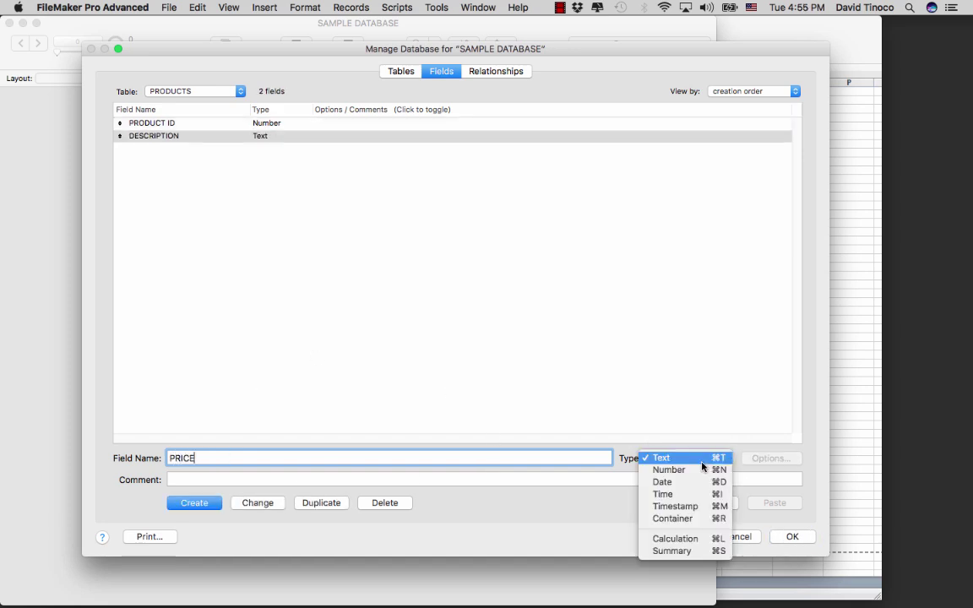
pyautogui.click(702, 470)
pyautogui.click(191, 504)
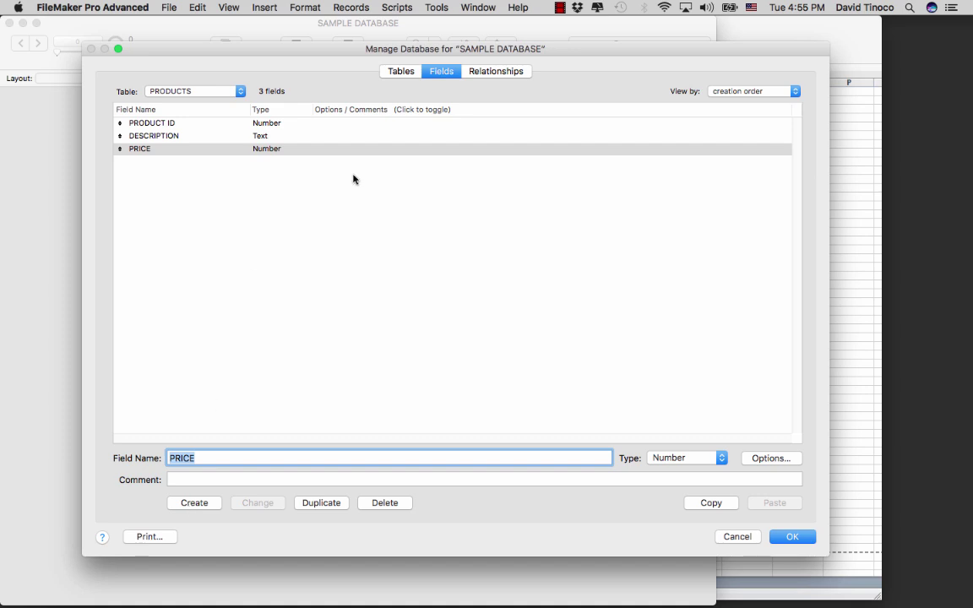
pyautogui.click(397, 72)
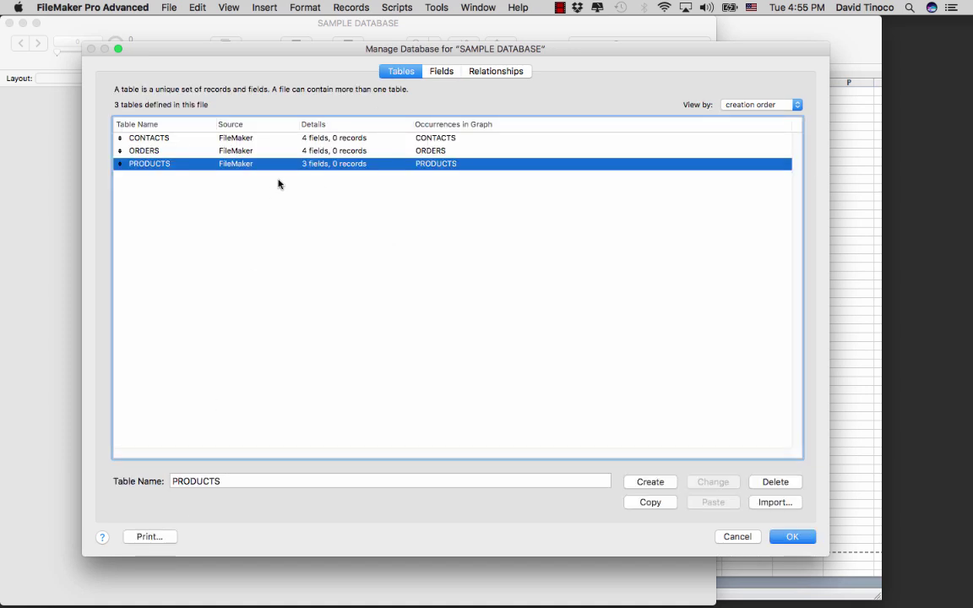
# - Make the CONTACTS table's CONTACT ID auto-enter a serial number starting at 1, incrementing by 1
pyautogui.doubleClick(296, 139)
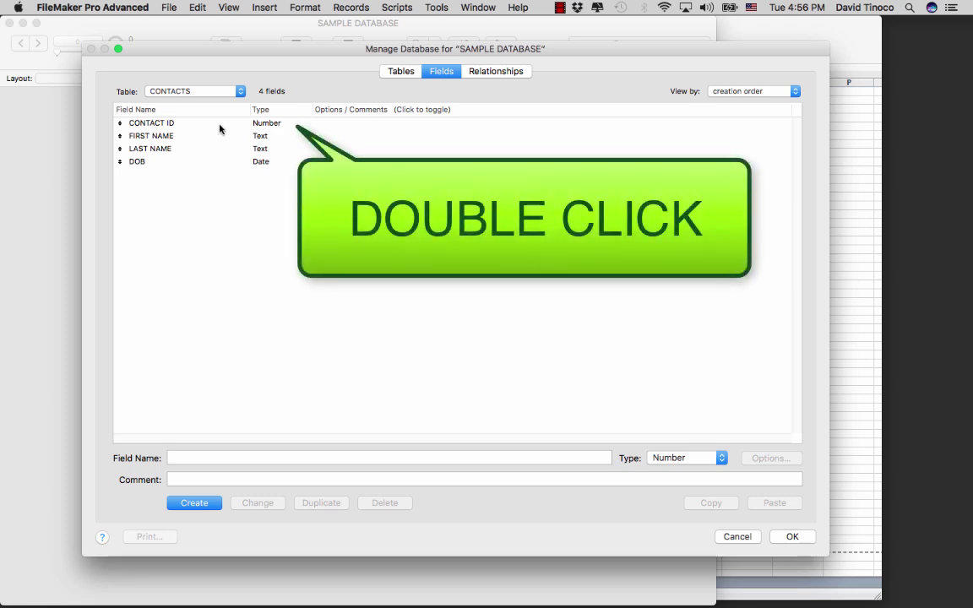
pyautogui.doubleClick(219, 128)
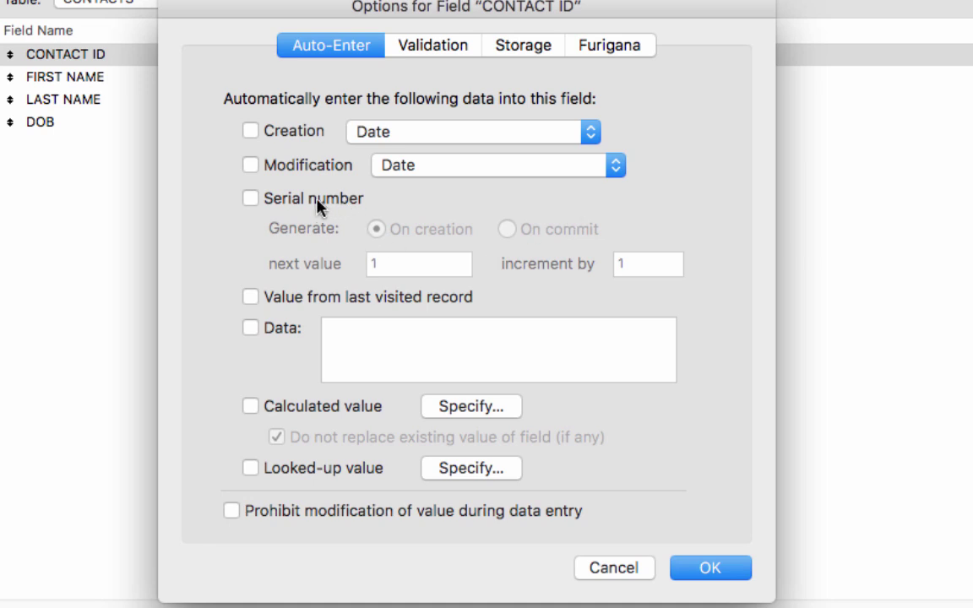
pyautogui.click(249, 200)
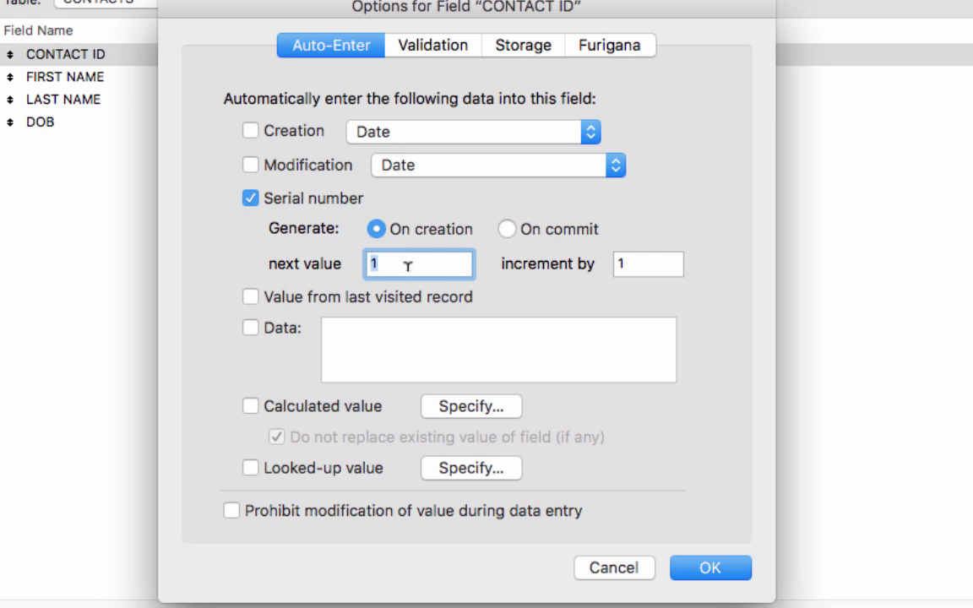
pyautogui.click(655, 260)
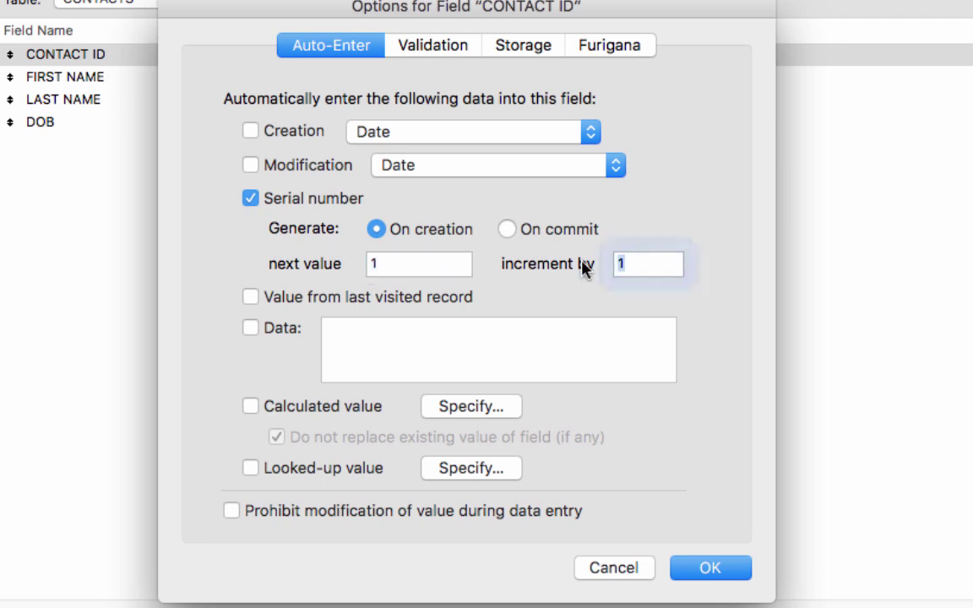
pyautogui.click(669, 262)
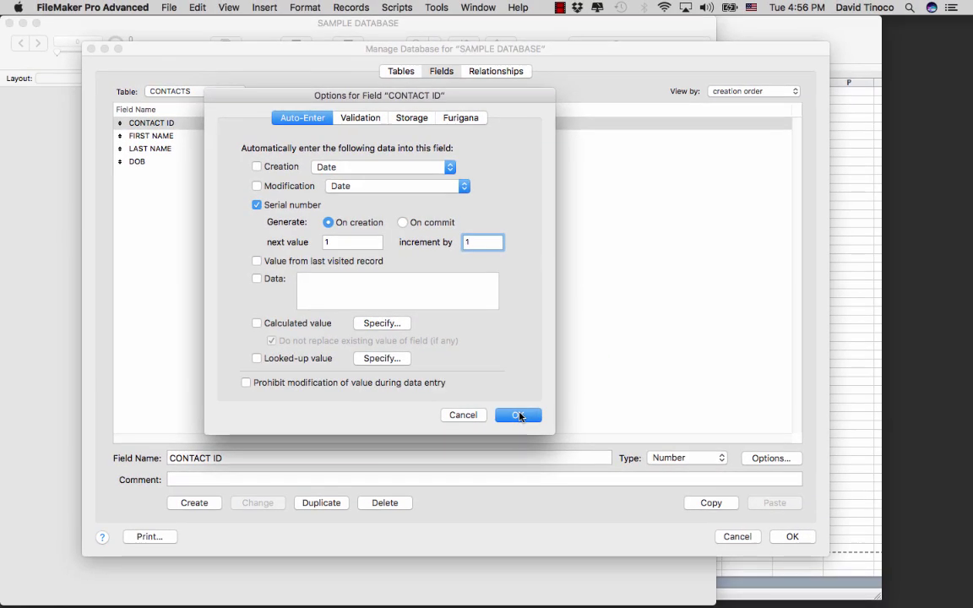
pyautogui.click(519, 416)
# - Set the ORDERS table's ORDER ID field to auto-enter a serial number
pyautogui.click(411, 74)
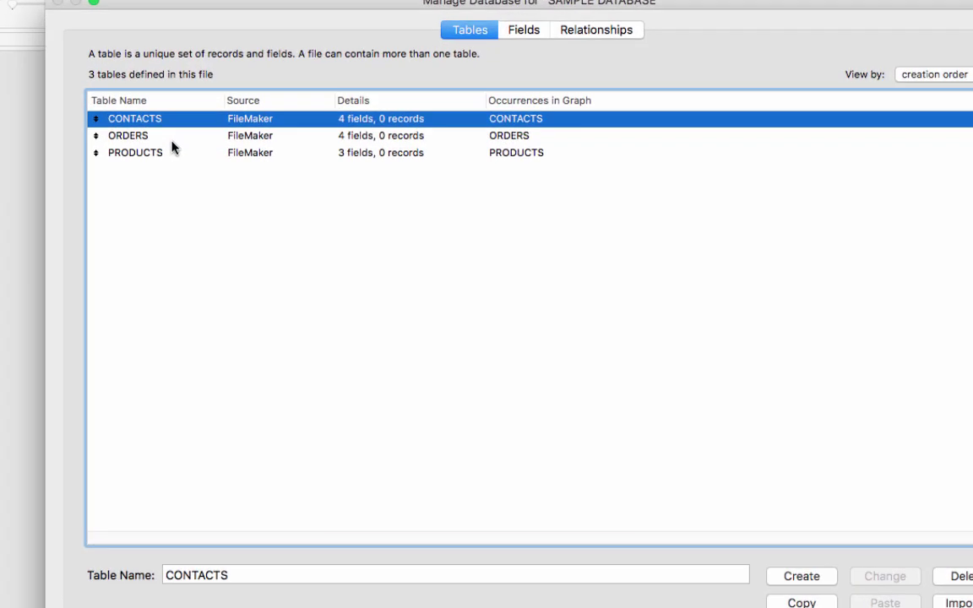
pyautogui.doubleClick(169, 151)
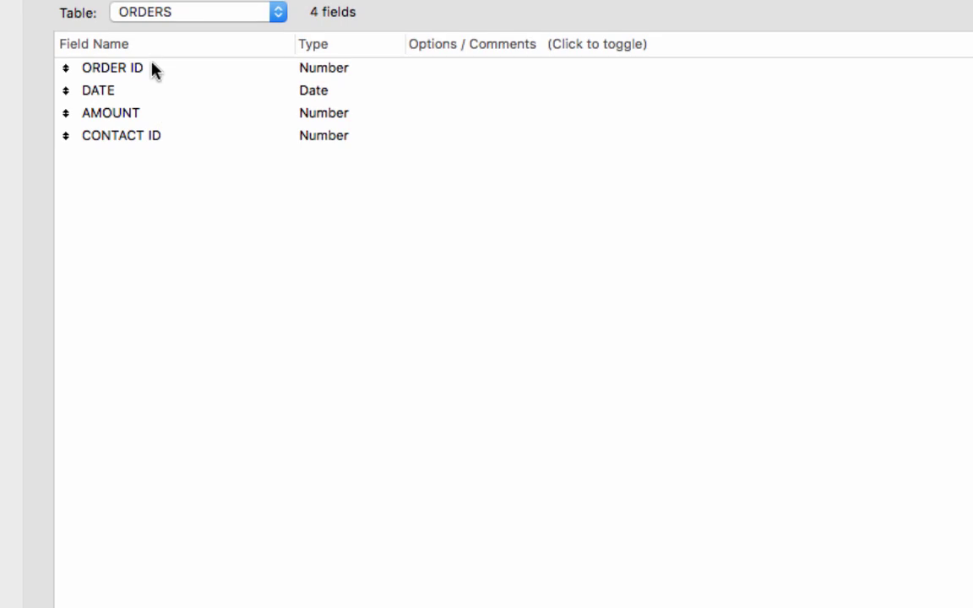
pyautogui.doubleClick(152, 69)
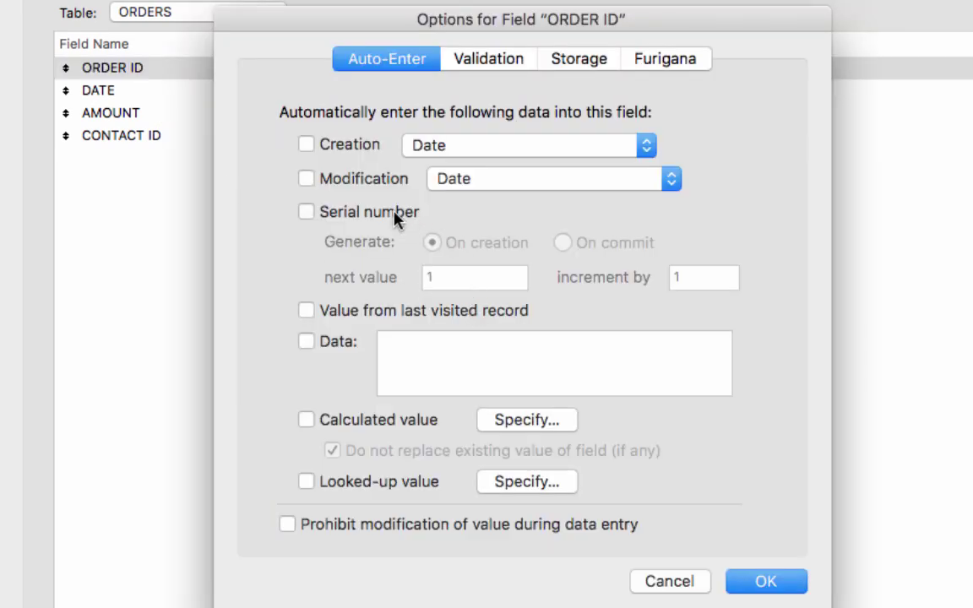
pyautogui.click(393, 213)
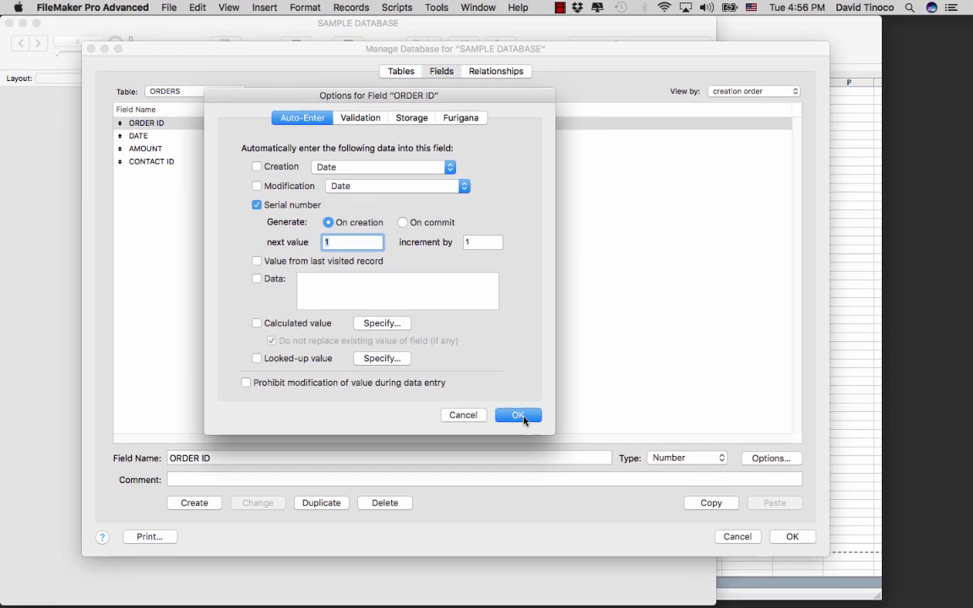
pyautogui.click(518, 415)
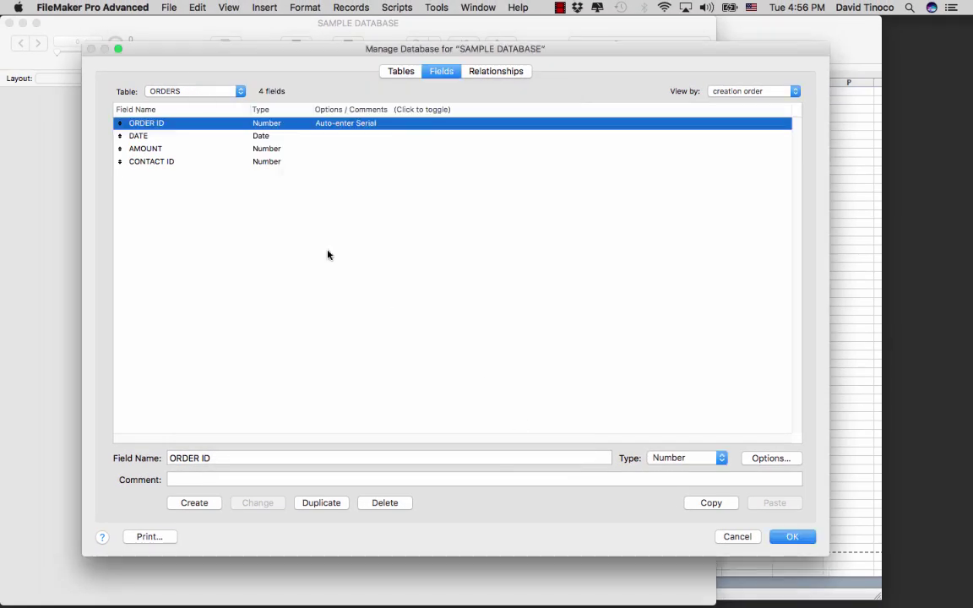
# - Review the auto-enter options of the PRODUCTS table's PRODUCT ID field
pyautogui.click(394, 72)
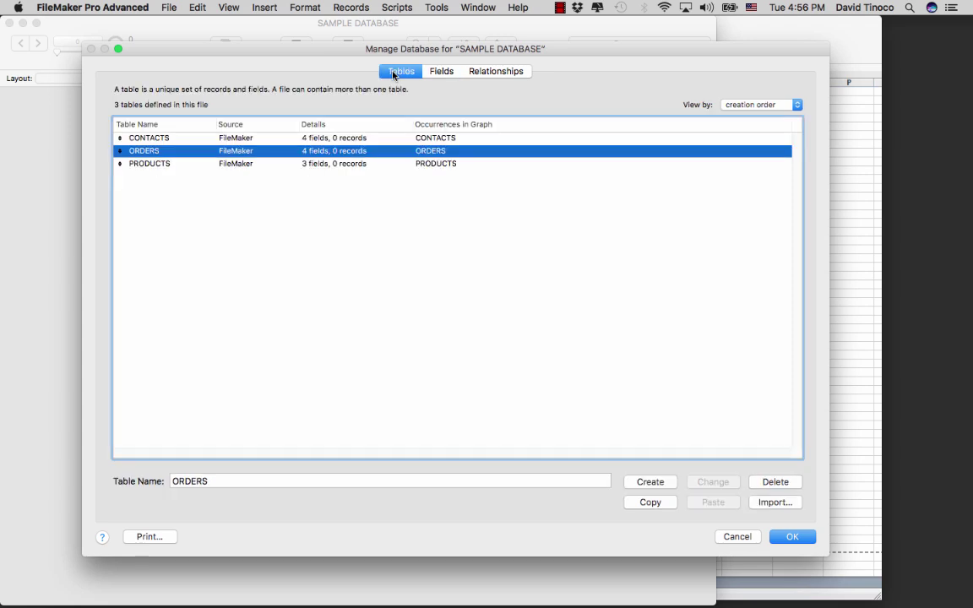
pyautogui.doubleClick(211, 164)
pyautogui.doubleClick(207, 124)
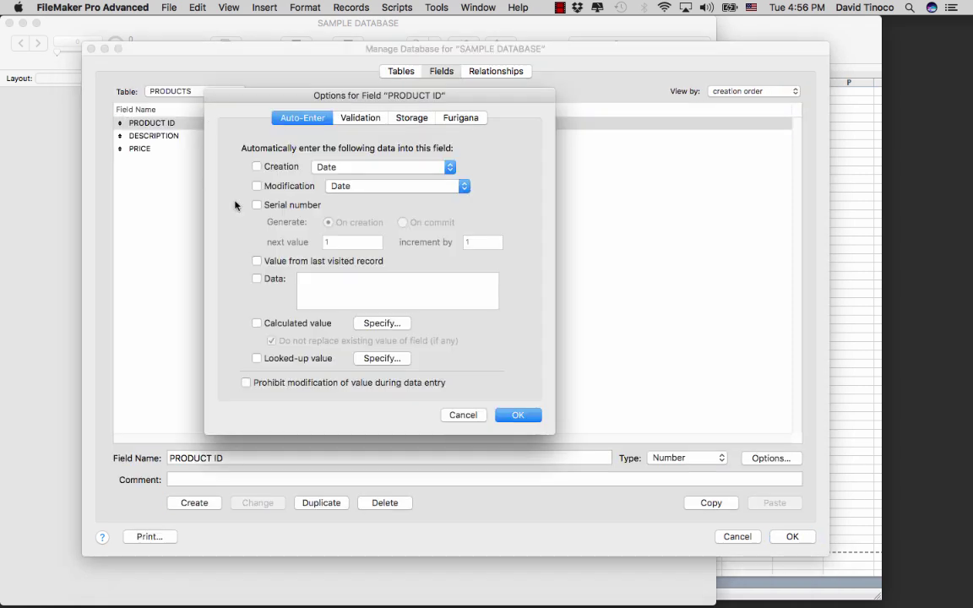
pyautogui.click(516, 416)
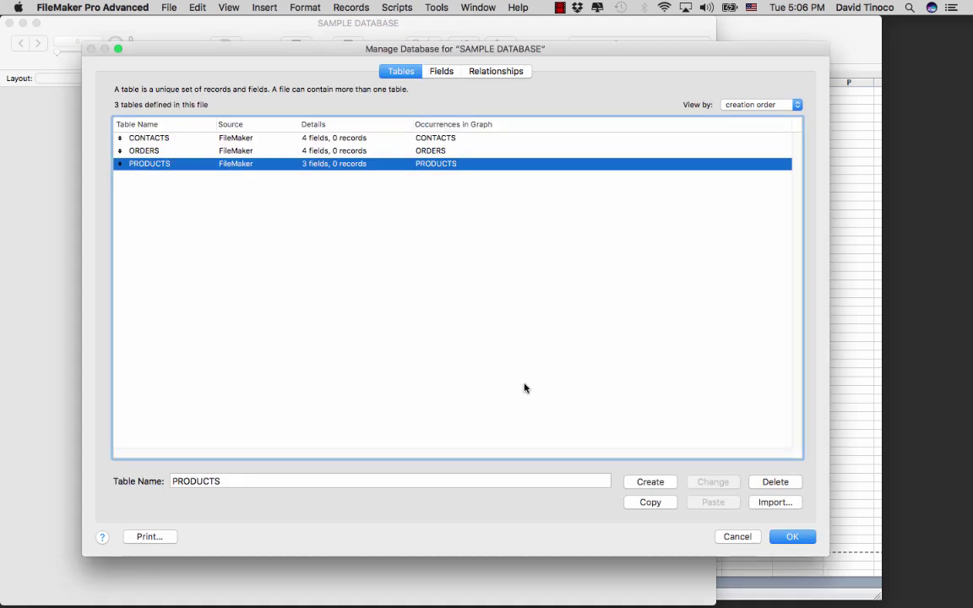
# - Close Manage Database to browse the CONTACTS layout showing CONTACT ID 1
pyautogui.click(792, 537)
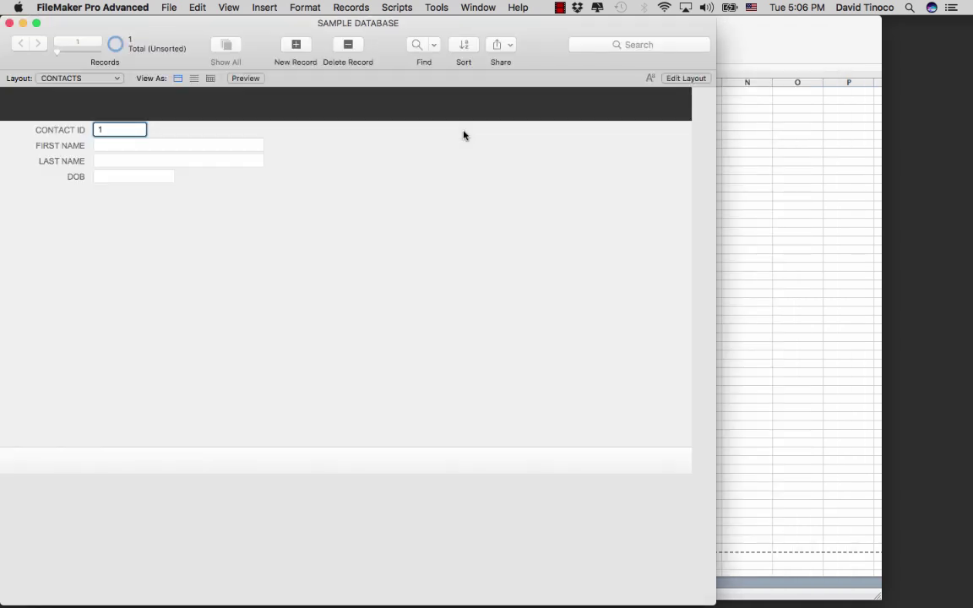